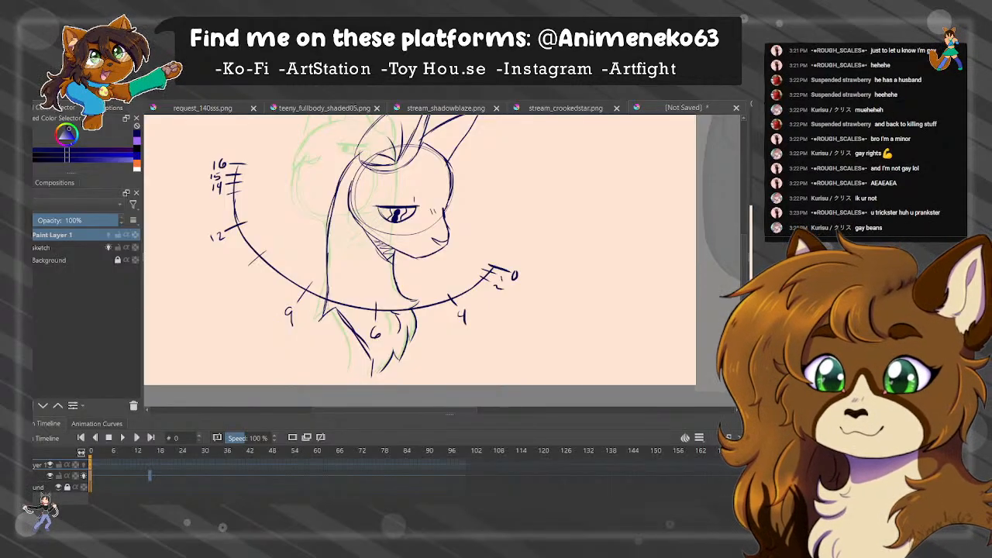
Lower the timing chart layer's opacity to 33% and add a blank sketch frame at frame 9.
{"action": "left_click_drag", "start_coordinate": [73, 219], "coordinate": [39, 220]}
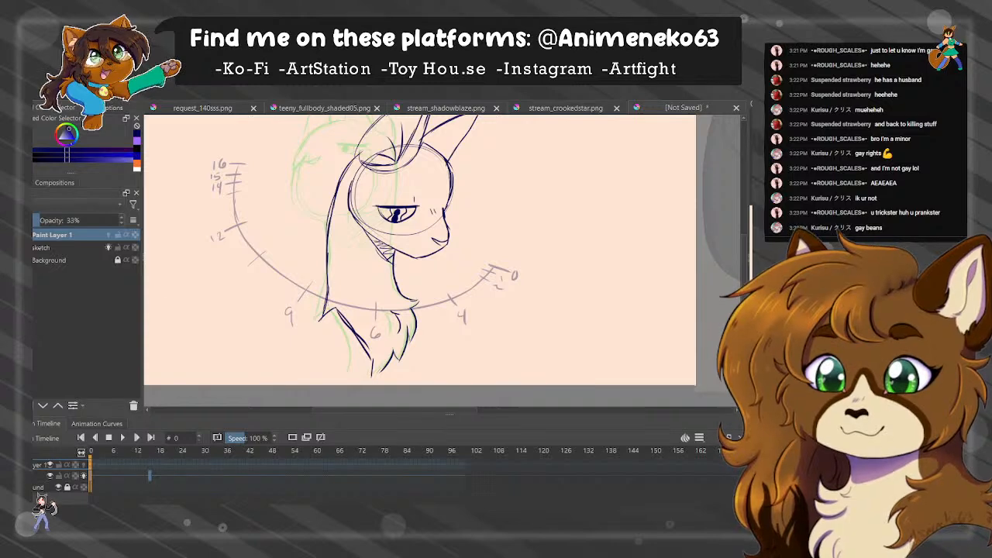
{"action": "left_click", "coordinate": [94, 464]}
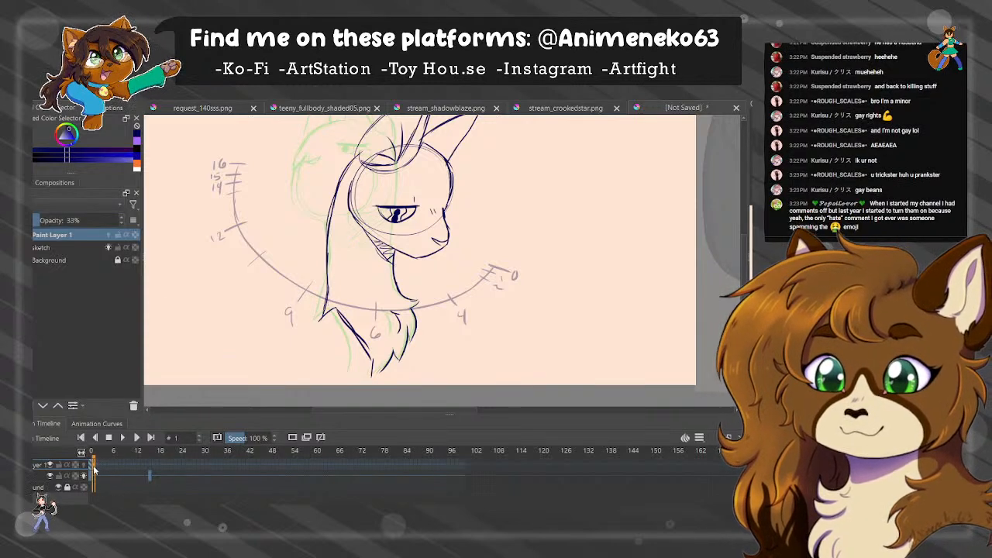
{"action": "left_click", "coordinate": [90, 463]}
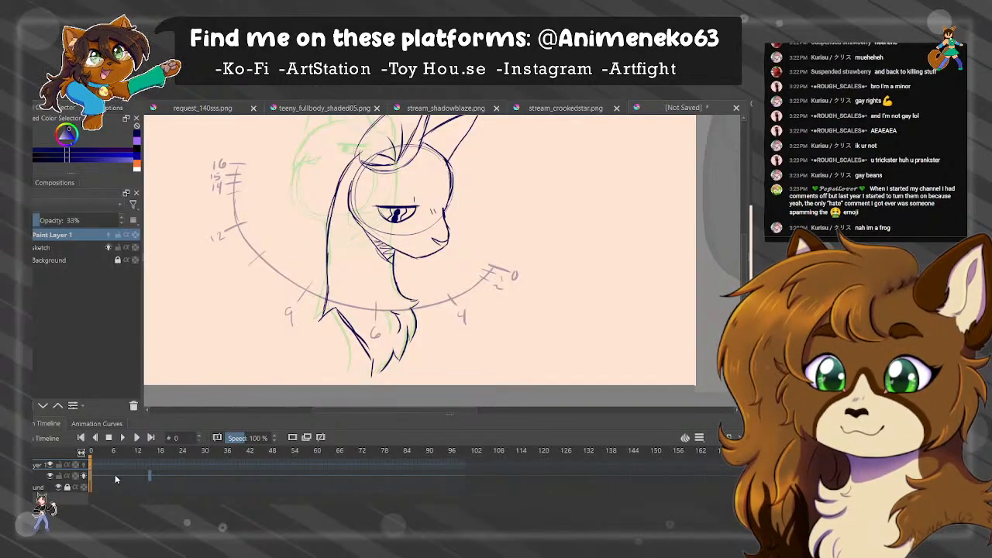
{"action": "left_click_drag", "start_coordinate": [116, 473], "coordinate": [121, 482]}
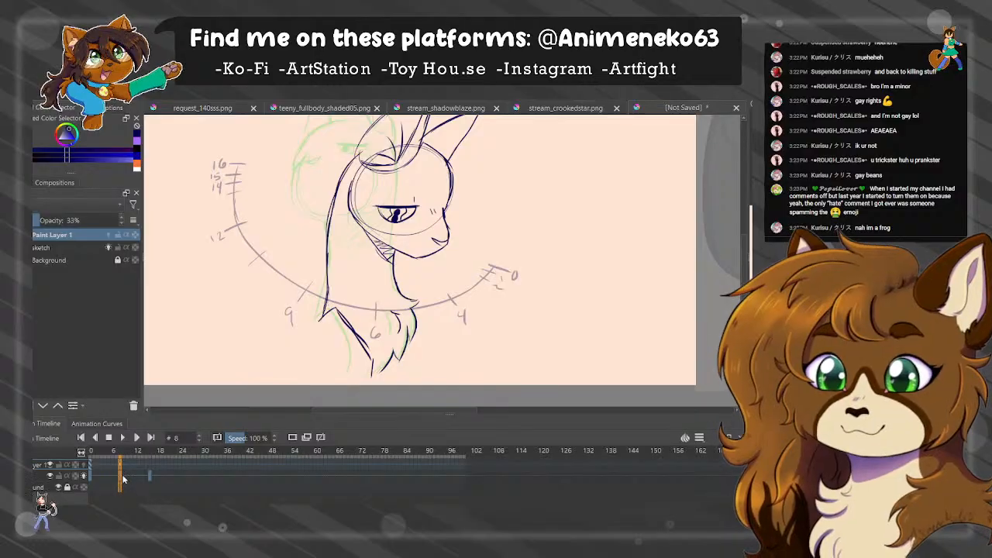
{"action": "left_click", "coordinate": [124, 475]}
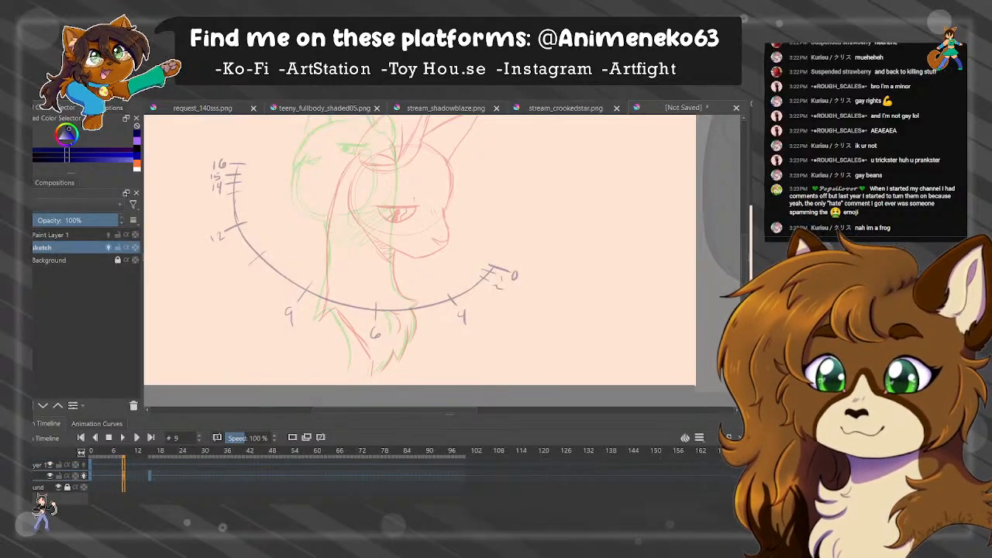
Sketch a round construction circle for the head between the red and green onion-skin poses.
{"action": "left_click_drag", "start_coordinate": [403, 194], "coordinate": [431, 248]}
{"action": "scroll", "coordinate": [431, 247], "scroll_direction": "up", "scroll_amount": 2}
{"action": "scroll", "coordinate": [450, 260], "scroll_direction": "down", "scroll_amount": 1}
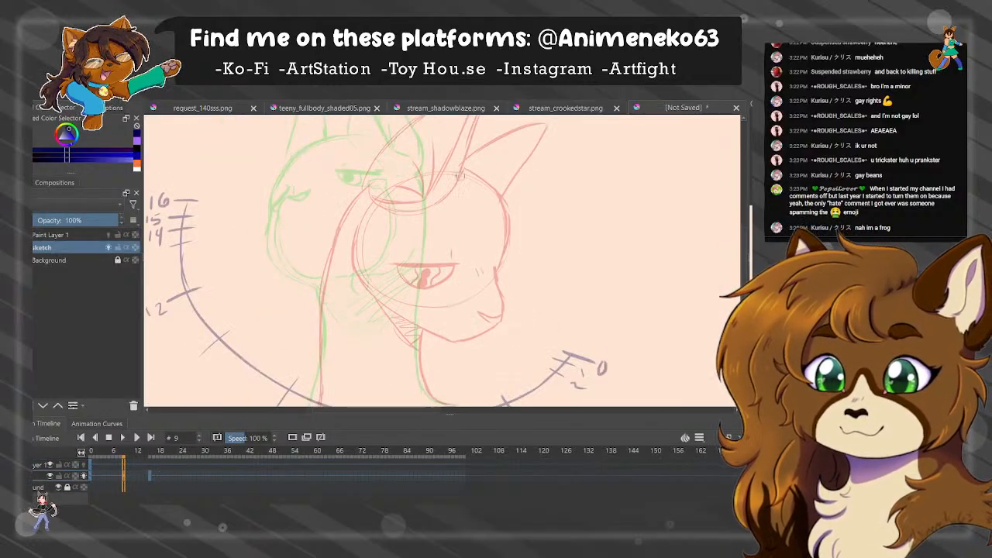
{"action": "mouse_move", "coordinate": [445, 162]}
{"action": "left_mouse_down"}
{"action": "mouse_move", "coordinate": [324, 236]}
{"action": "mouse_move", "coordinate": [406, 153]}
{"action": "mouse_move", "coordinate": [354, 283]}
{"action": "left_mouse_up"}
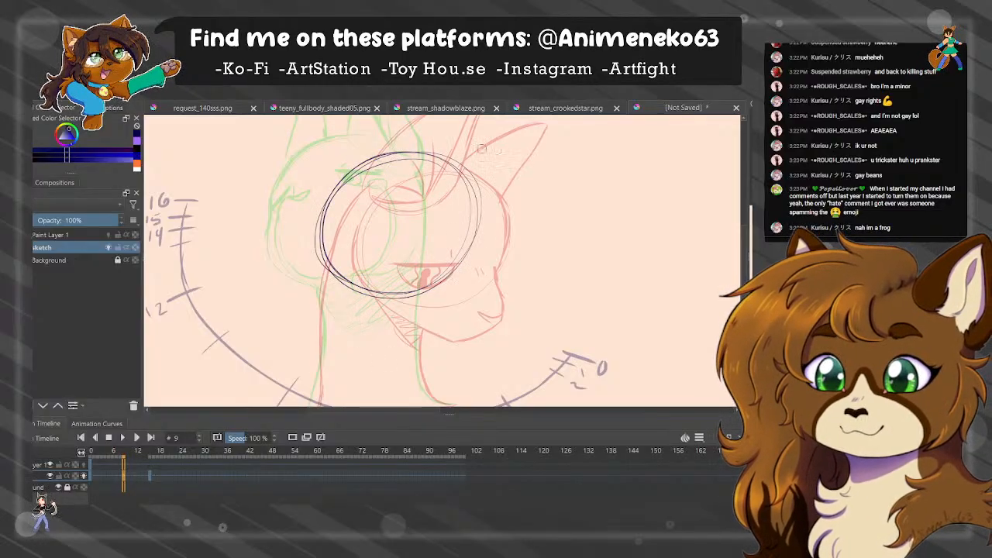
{"action": "key", "text": "ctrl+z"}
{"action": "mouse_move", "coordinate": [422, 158]}
{"action": "left_mouse_down"}
{"action": "mouse_move", "coordinate": [350, 180]}
{"action": "mouse_move", "coordinate": [434, 158]}
{"action": "mouse_move", "coordinate": [341, 186]}
{"action": "mouse_move", "coordinate": [361, 309]}
{"action": "left_mouse_up"}
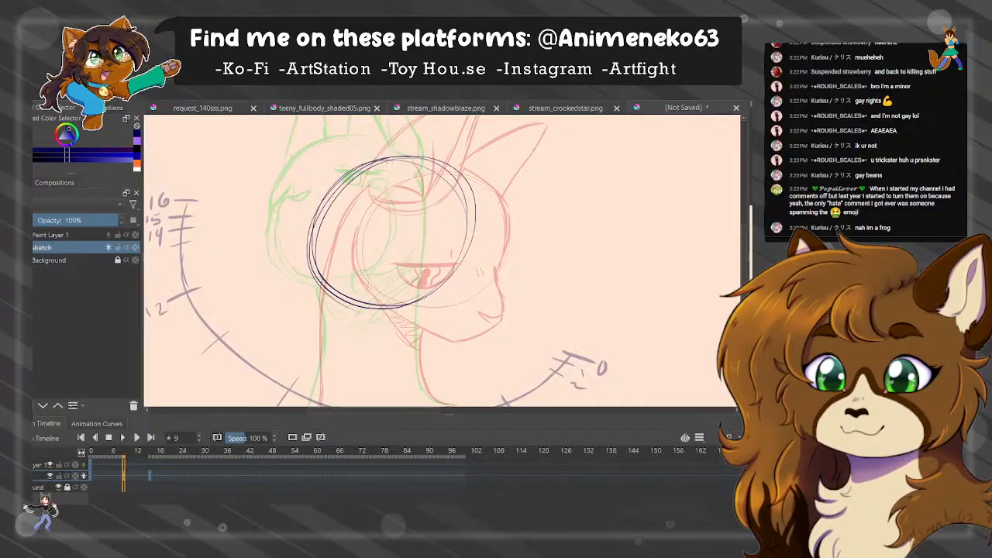
Draw a vertical centre line and a curved horizontal eye guideline across the head circle.
{"action": "left_click_drag", "start_coordinate": [387, 163], "coordinate": [368, 363]}
{"action": "left_click_drag", "start_coordinate": [319, 277], "coordinate": [447, 292]}
{"action": "key", "text": "ctrl+z"}
{"action": "key", "text": "ctrl+z"}
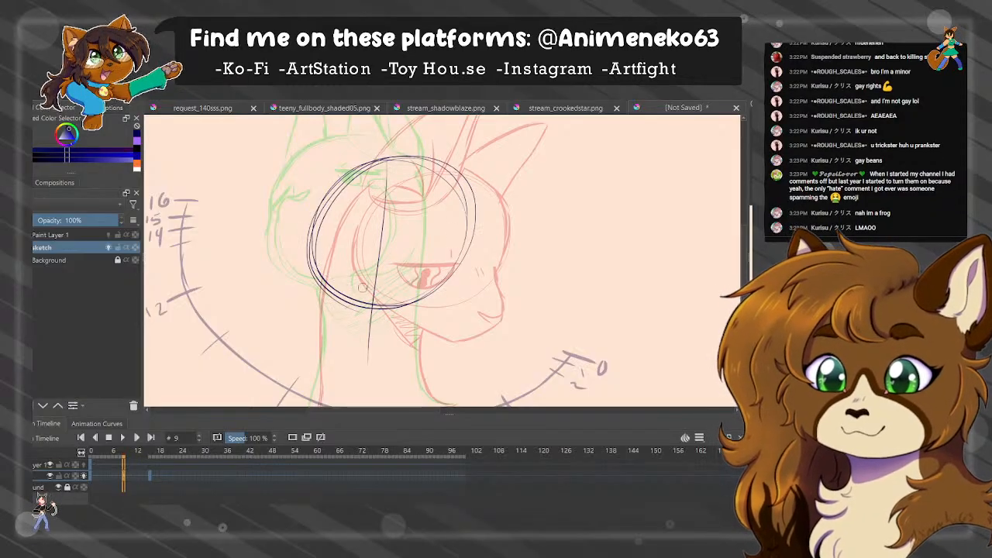
{"action": "left_click_drag", "start_coordinate": [381, 173], "coordinate": [362, 310]}
{"action": "left_click_drag", "start_coordinate": [319, 280], "coordinate": [440, 289]}
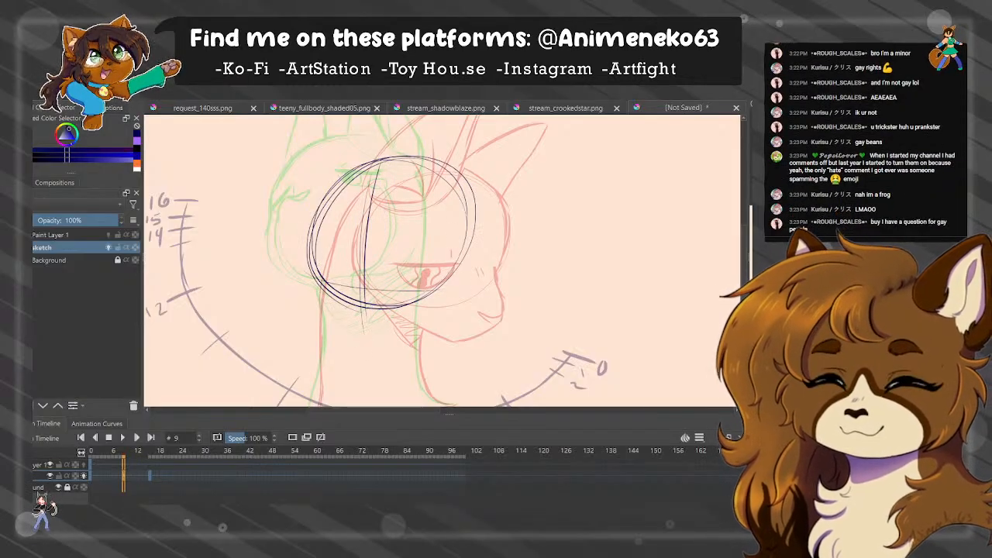
Sketch the near eye closed, as a thick downward-curved lash line on the eye guideline.
{"action": "left_click_drag", "start_coordinate": [382, 272], "coordinate": [447, 277]}
{"action": "key", "text": "ctrl+z"}
{"action": "left_click_drag", "start_coordinate": [319, 272], "coordinate": [435, 287]}
{"action": "key", "text": "ctrl+z"}
{"action": "key", "text": "ctrl+z"}
{"action": "key", "text": "ctrl+z"}
{"action": "key", "text": "ctrl+z"}
{"action": "key", "text": "ctrl+z"}
{"action": "mouse_move", "coordinate": [378, 263]}
{"action": "left_mouse_down"}
{"action": "mouse_move", "coordinate": [439, 286]}
{"action": "mouse_move", "coordinate": [421, 287]}
{"action": "left_mouse_up"}
{"action": "key", "text": "ctrl+z"}
{"action": "key", "text": "ctrl+z"}
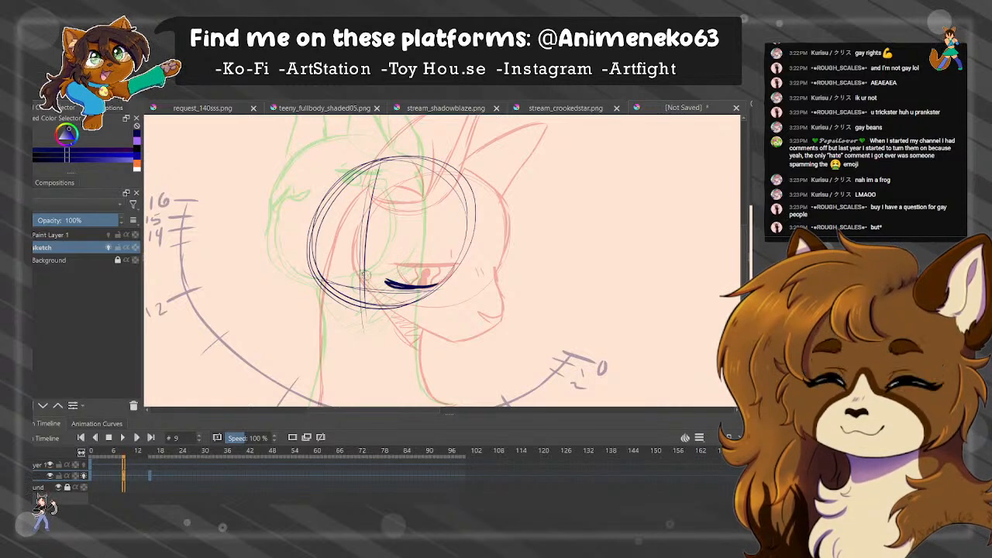
Draw the far closed eye and outline the muzzle with its nose, chin and cheek line.
{"action": "mouse_move", "coordinate": [316, 280]}
{"action": "left_mouse_down"}
{"action": "mouse_move", "coordinate": [387, 280]}
{"action": "mouse_move", "coordinate": [341, 271]}
{"action": "mouse_move", "coordinate": [318, 325]}
{"action": "left_mouse_up"}
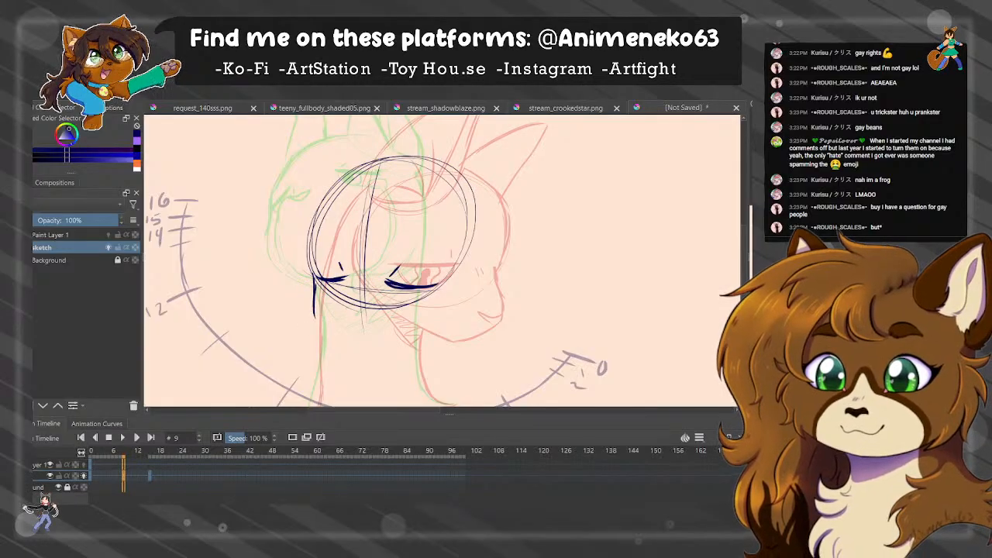
{"action": "key", "text": "ctrl+z"}
{"action": "mouse_move", "coordinate": [318, 282]}
{"action": "left_mouse_down"}
{"action": "mouse_move", "coordinate": [323, 330]}
{"action": "mouse_move", "coordinate": [319, 289]}
{"action": "mouse_move", "coordinate": [324, 327]}
{"action": "mouse_move", "coordinate": [365, 340]}
{"action": "mouse_move", "coordinate": [418, 304]}
{"action": "left_mouse_up"}
{"action": "key", "text": "ctrl+z"}
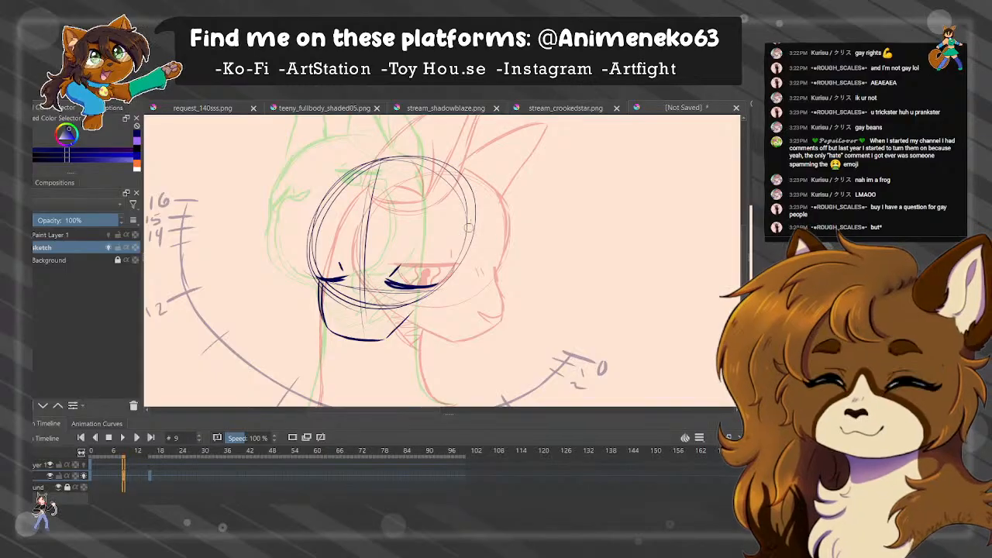
{"action": "mouse_move", "coordinate": [463, 227]}
{"action": "left_mouse_down"}
{"action": "mouse_move", "coordinate": [459, 282]}
{"action": "mouse_move", "coordinate": [386, 339]}
{"action": "mouse_move", "coordinate": [353, 334]}
{"action": "left_mouse_up"}
{"action": "key", "text": "ctrl+z"}
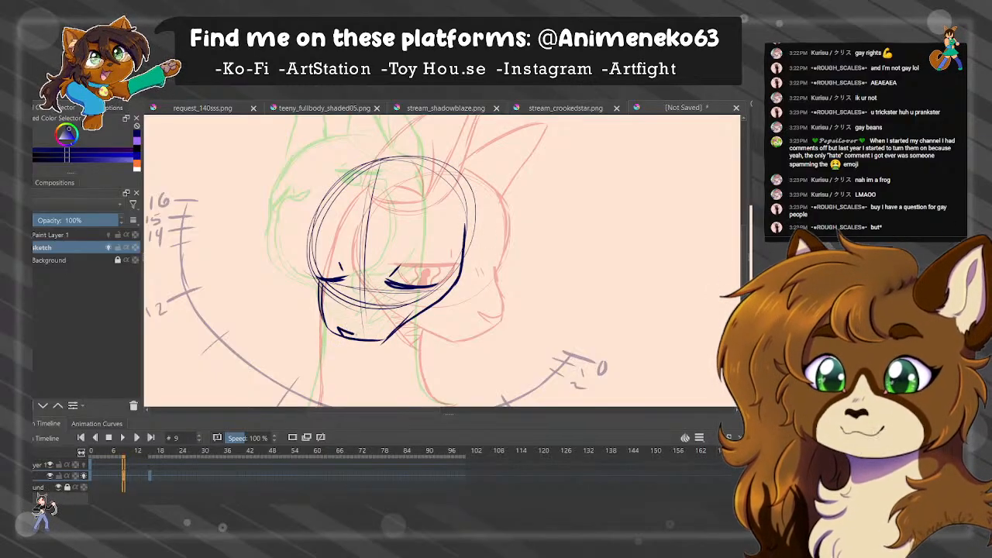
Sketch the near ear with an oval base on the head and a tall, pointed outer outline.
{"action": "left_click_drag", "start_coordinate": [679, 153], "coordinate": [652, 207]}
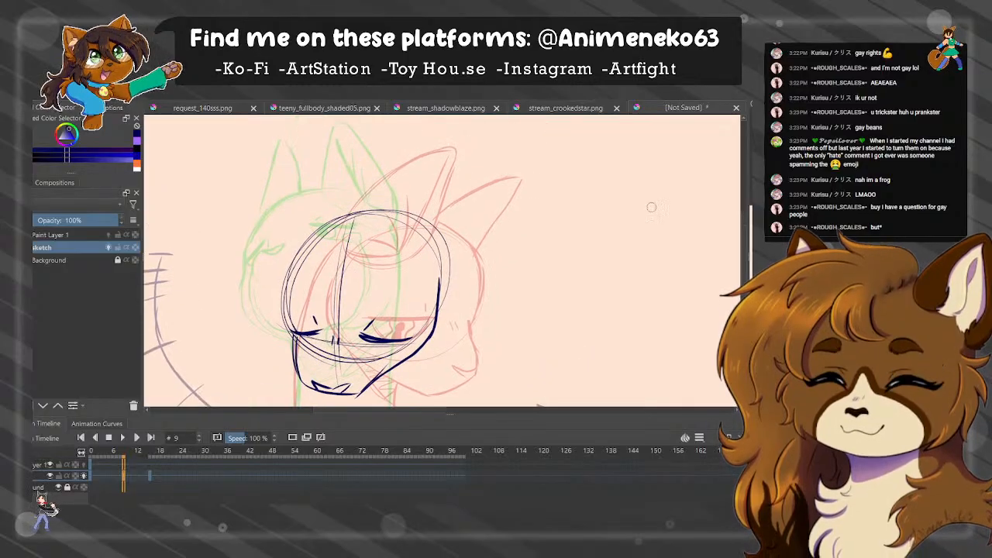
{"action": "mouse_move", "coordinate": [435, 229]}
{"action": "left_mouse_down"}
{"action": "mouse_move", "coordinate": [399, 246]}
{"action": "mouse_move", "coordinate": [412, 279]}
{"action": "mouse_move", "coordinate": [442, 281]}
{"action": "left_mouse_up"}
{"action": "key", "text": "ctrl+z"}
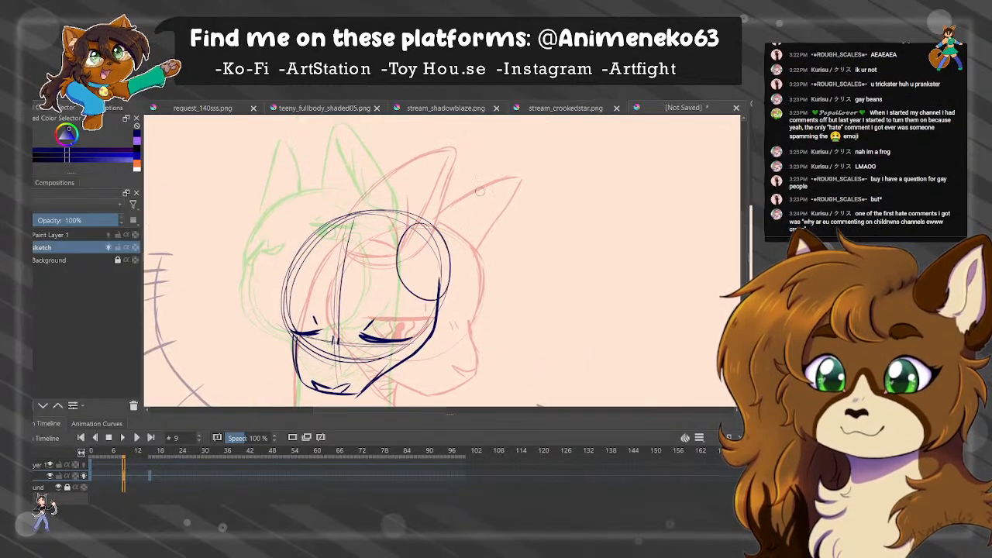
{"action": "mouse_move", "coordinate": [395, 235]}
{"action": "left_mouse_down"}
{"action": "mouse_move", "coordinate": [435, 180]}
{"action": "mouse_move", "coordinate": [470, 161]}
{"action": "mouse_move", "coordinate": [469, 195]}
{"action": "left_mouse_up"}
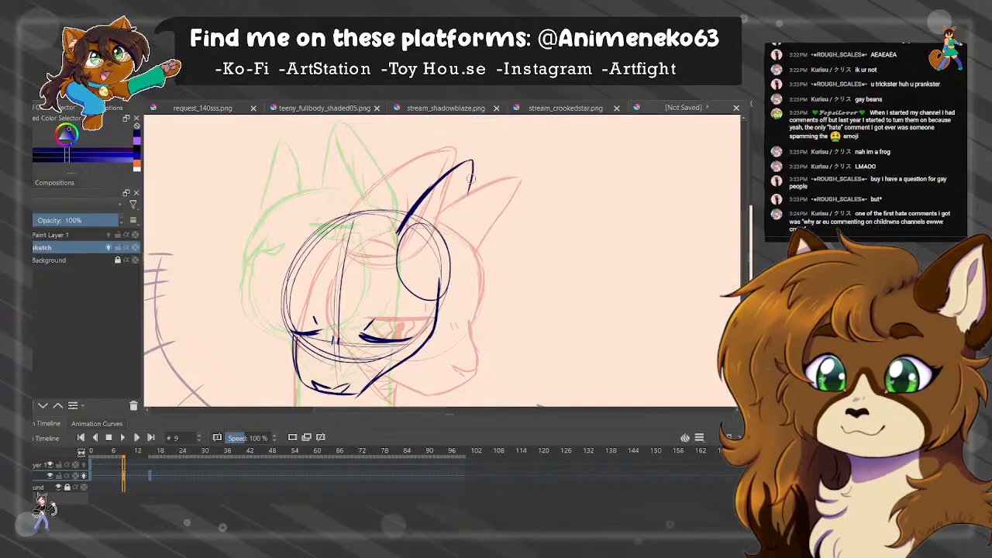
{"action": "key", "text": "ctrl+z"}
{"action": "left_click_drag", "start_coordinate": [474, 159], "coordinate": [466, 226]}
{"action": "left_click_drag", "start_coordinate": [468, 191], "coordinate": [460, 273]}
{"action": "key", "text": "ctrl+z"}
{"action": "key", "text": "ctrl+z"}
{"action": "mouse_move", "coordinate": [476, 158]}
{"action": "left_mouse_down"}
{"action": "mouse_move", "coordinate": [473, 191]}
{"action": "mouse_move", "coordinate": [443, 295]}
{"action": "left_mouse_up"}
{"action": "left_click_drag", "start_coordinate": [464, 182], "coordinate": [430, 285]}
{"action": "key", "text": "ctrl+z"}
{"action": "key", "text": "ctrl+z"}
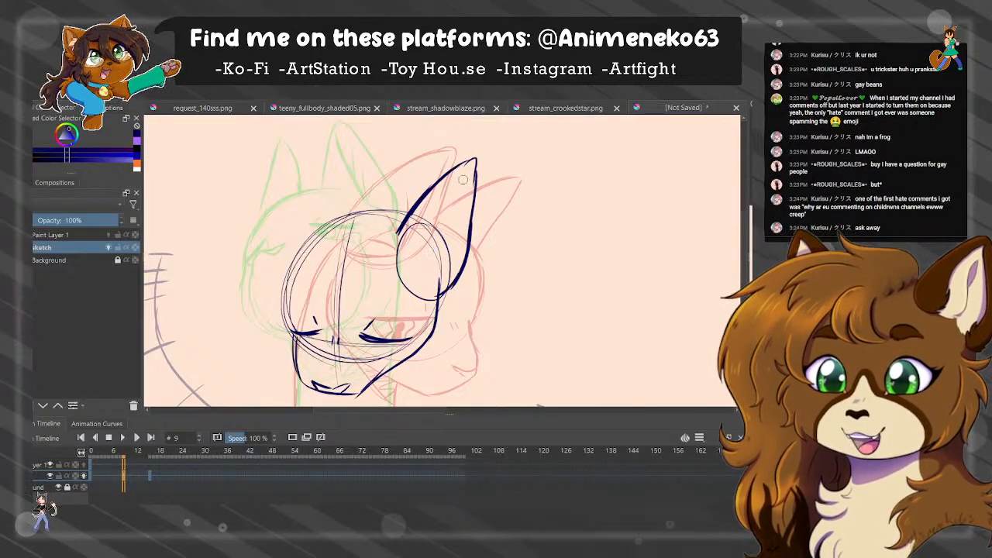
Add the inner fold and fur lines to the near ear and outline the pointed far ear.
{"action": "mouse_move", "coordinate": [466, 176]}
{"action": "left_mouse_down"}
{"action": "mouse_move", "coordinate": [428, 253]}
{"action": "mouse_move", "coordinate": [439, 289]}
{"action": "left_mouse_up"}
{"action": "left_click_drag", "start_coordinate": [455, 219], "coordinate": [431, 252]}
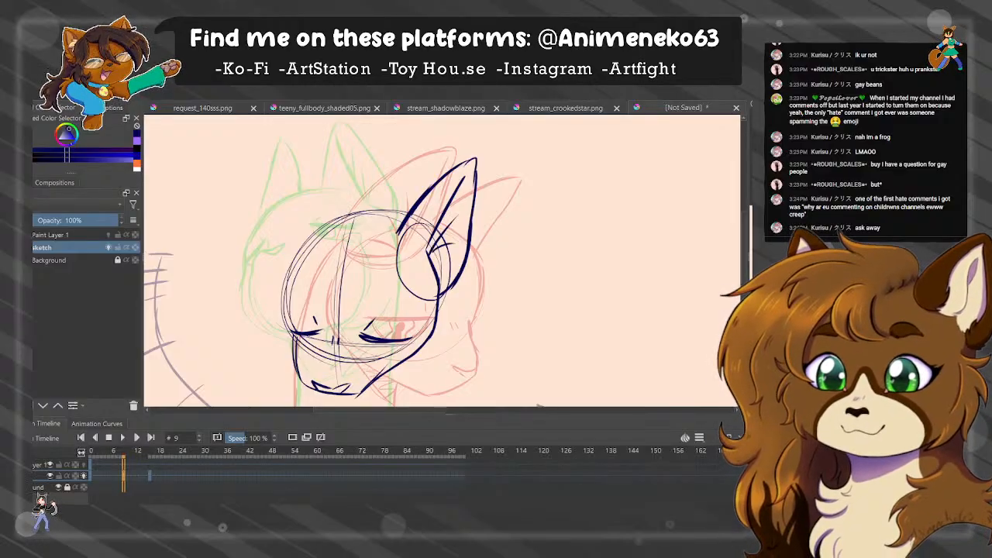
{"action": "left_click_drag", "start_coordinate": [341, 220], "coordinate": [321, 147]}
{"action": "left_click_drag", "start_coordinate": [315, 146], "coordinate": [296, 259]}
{"action": "key", "text": "ctrl+z"}
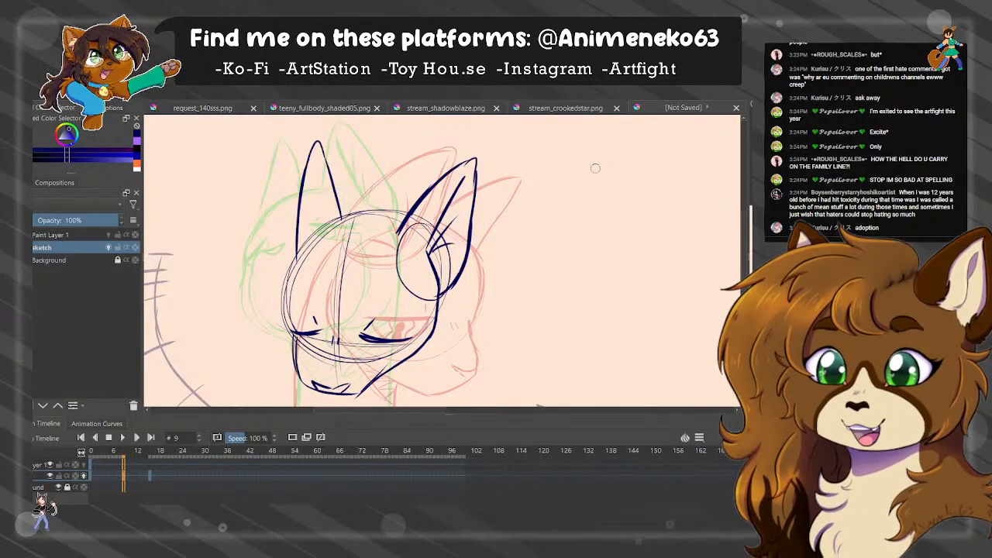
Redraw the near ear's front edge and trace the top and far side of the head with a bolder line.
{"action": "key", "text": "ctrl+z"}
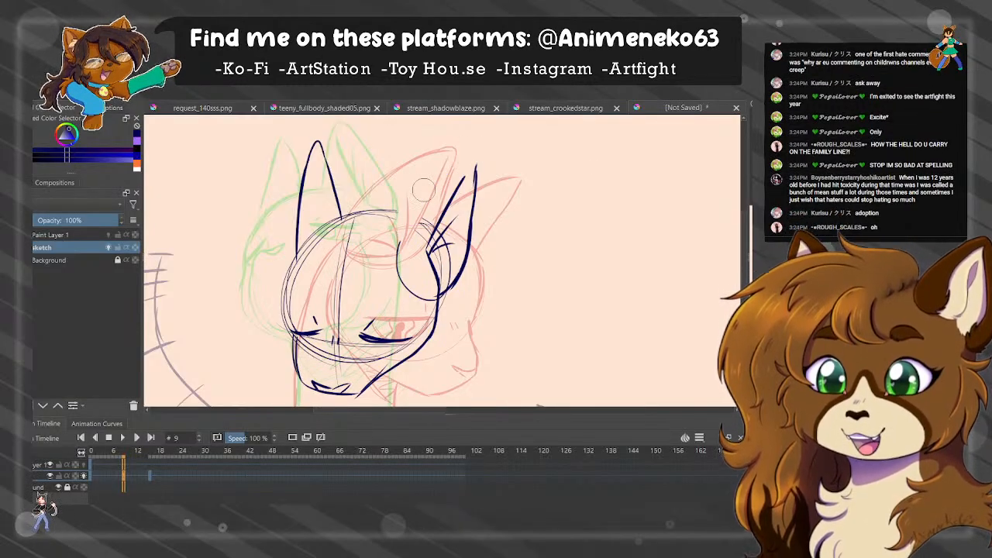
{"action": "mouse_move", "coordinate": [399, 236]}
{"action": "left_mouse_down"}
{"action": "mouse_move", "coordinate": [434, 182]}
{"action": "mouse_move", "coordinate": [474, 161]}
{"action": "left_mouse_up"}
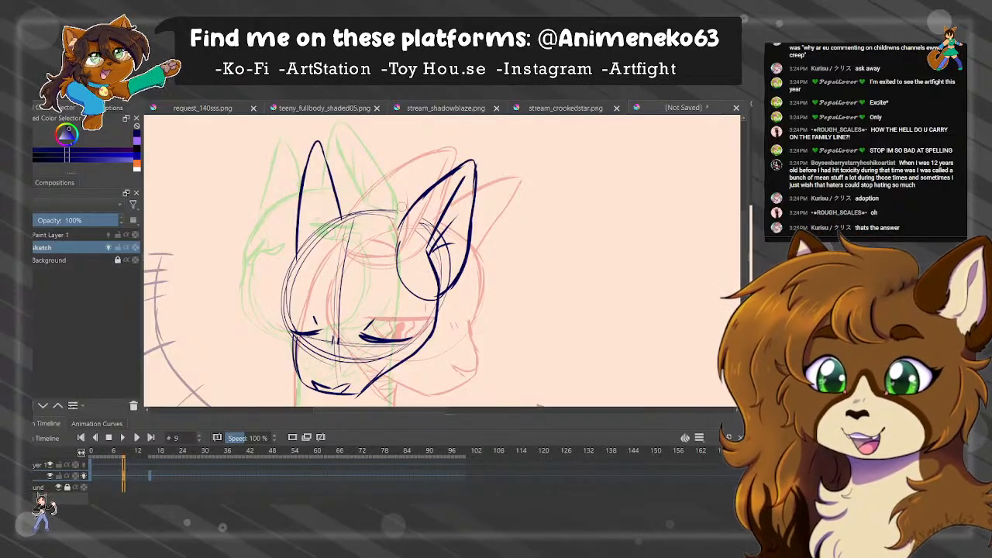
{"action": "mouse_move", "coordinate": [406, 220]}
{"action": "left_mouse_down"}
{"action": "mouse_move", "coordinate": [321, 226]}
{"action": "mouse_move", "coordinate": [282, 288]}
{"action": "mouse_move", "coordinate": [304, 362]}
{"action": "left_mouse_up"}
{"action": "key", "text": "ctrl+z"}
{"action": "key", "text": "ctrl+z"}
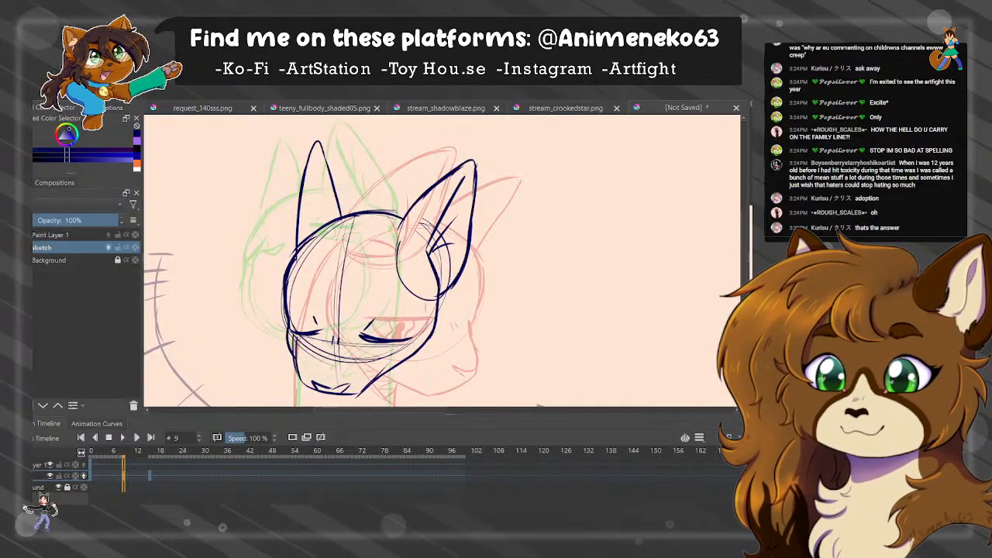
Clean up the near ear's base and inner lines, and redraw the far ear's inner edge.
{"action": "scroll", "coordinate": [361, 260], "scroll_direction": "down", "scroll_amount": 3}
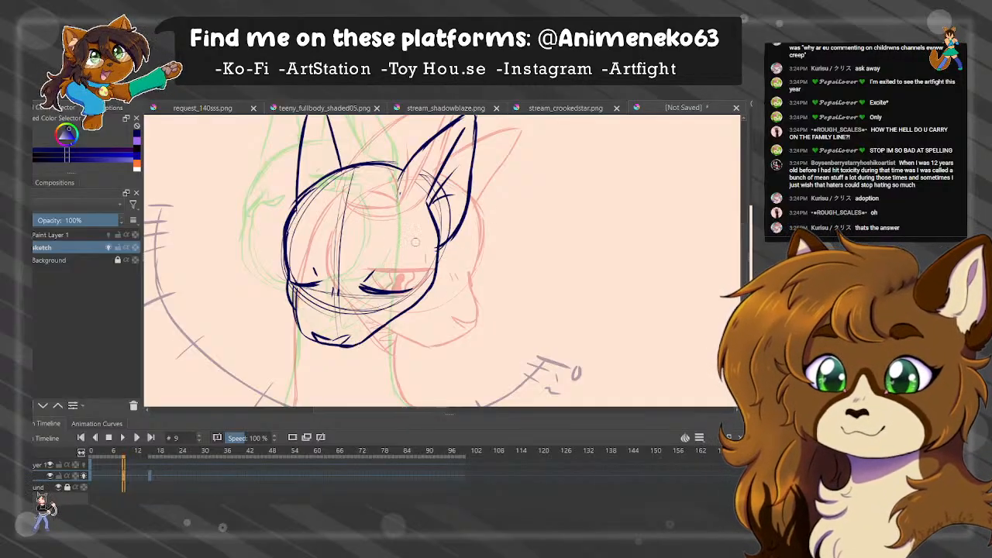
{"action": "left_click_drag", "start_coordinate": [399, 191], "coordinate": [438, 239]}
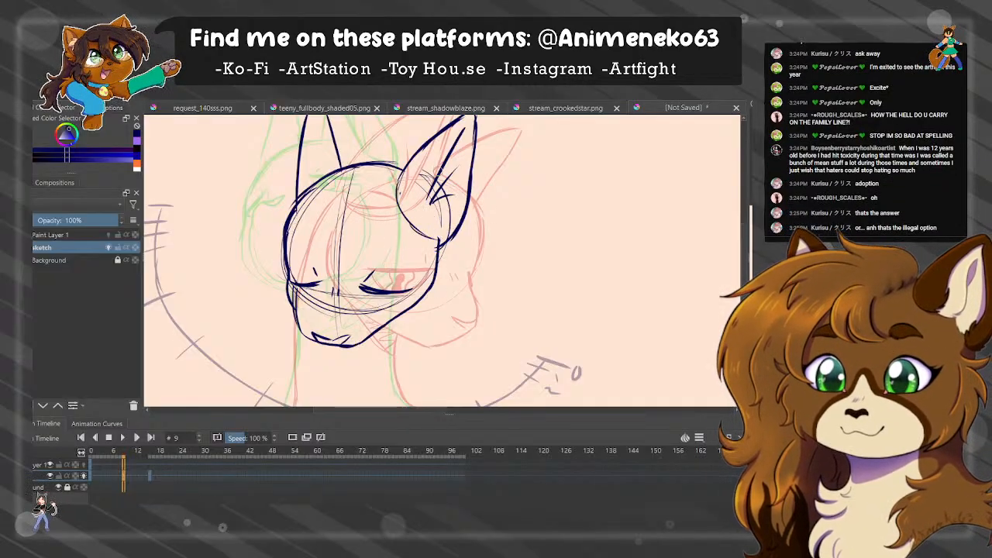
{"action": "mouse_move", "coordinate": [438, 172]}
{"action": "left_mouse_down"}
{"action": "mouse_move", "coordinate": [423, 210]}
{"action": "mouse_move", "coordinate": [442, 236]}
{"action": "left_mouse_up"}
{"action": "left_click_drag", "start_coordinate": [583, 121], "coordinate": [594, 185]}
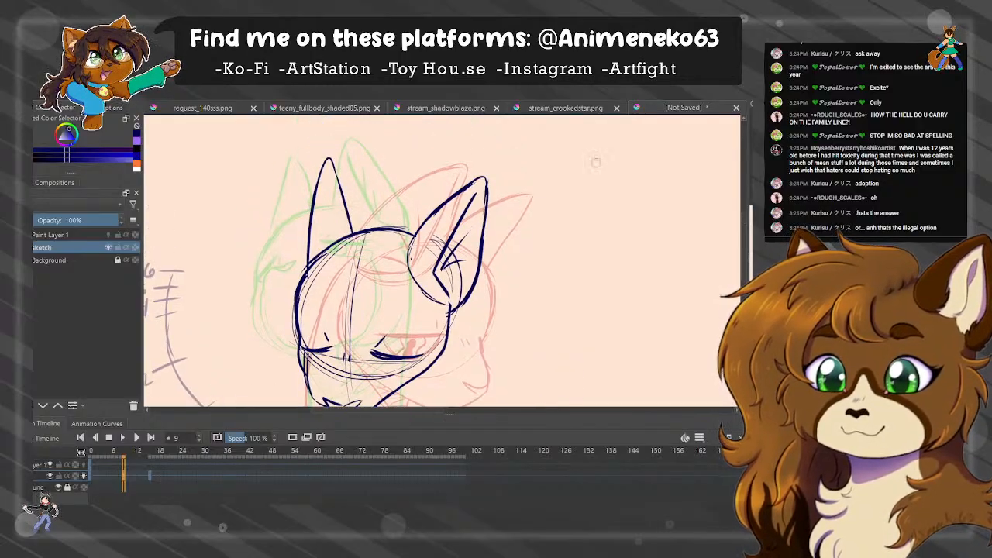
{"action": "left_click_drag", "start_coordinate": [339, 180], "coordinate": [363, 229]}
{"action": "key", "text": "ctrl+z"}
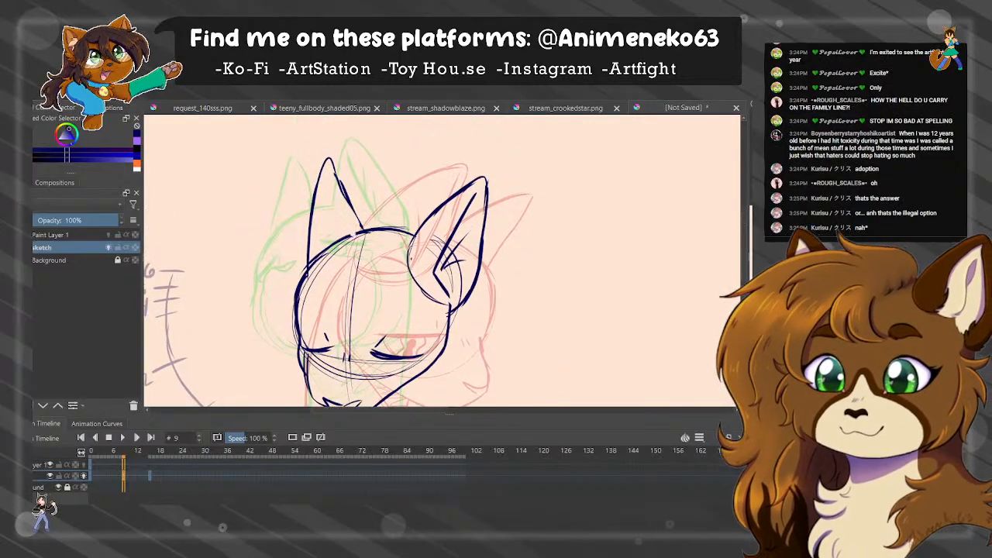
Move the sketched head down and toward the far side, and adjust its placement with a transform.
{"action": "left_click_drag", "start_coordinate": [534, 308], "coordinate": [554, 207]}
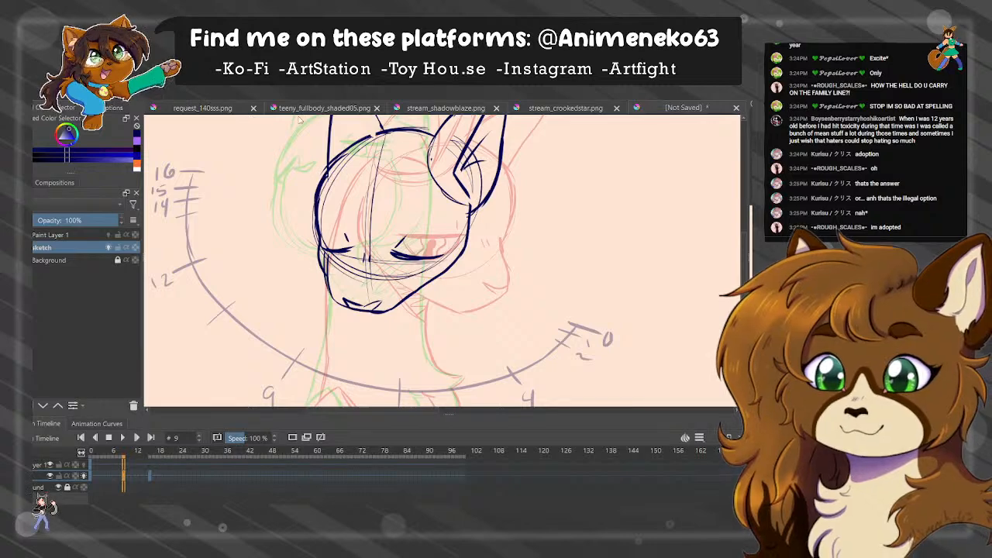
{"action": "left_click_drag", "start_coordinate": [431, 229], "coordinate": [399, 243]}
{"action": "key", "text": "b"}
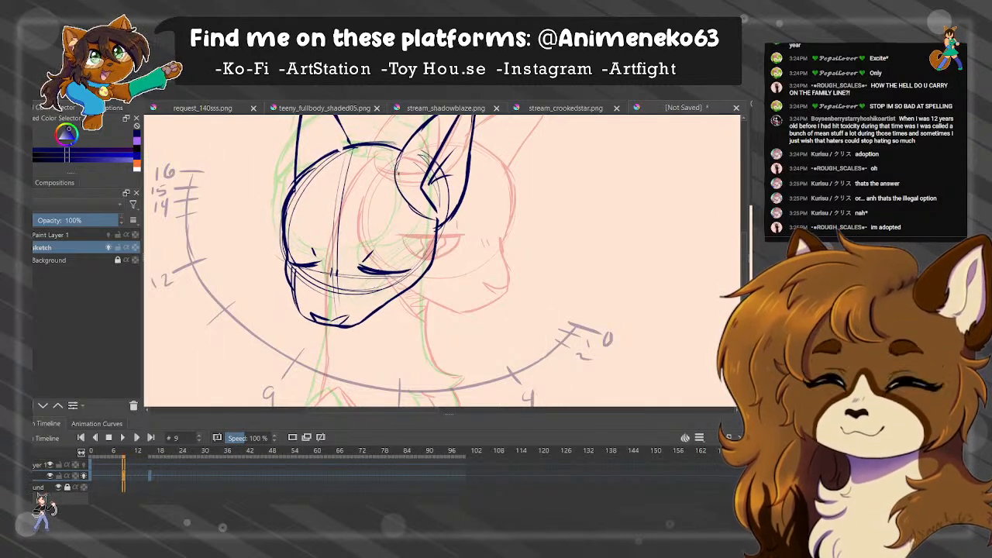
{"action": "key", "text": "ctrl+t"}
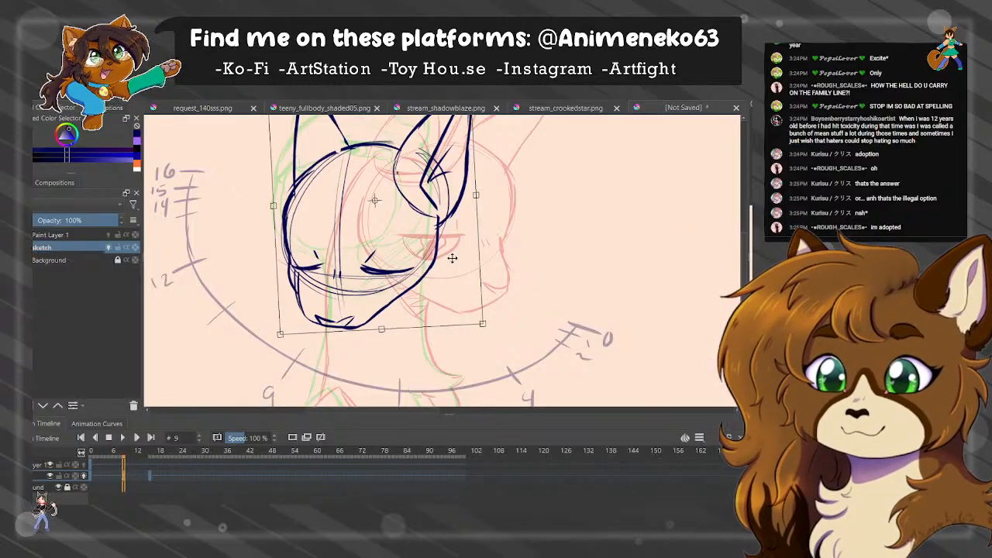
{"action": "left_click_drag", "start_coordinate": [452, 257], "coordinate": [464, 263]}
{"action": "key", "text": "Return"}
Draw the front and back neck lines below the head, continuing into the chest fur.
{"action": "mouse_move", "coordinate": [360, 327]}
{"action": "left_mouse_down"}
{"action": "mouse_move", "coordinate": [357, 227]}
{"action": "mouse_move", "coordinate": [308, 302]}
{"action": "mouse_move", "coordinate": [324, 288]}
{"action": "mouse_move", "coordinate": [357, 325]}
{"action": "mouse_move", "coordinate": [375, 385]}
{"action": "left_mouse_up"}
{"action": "mouse_move", "coordinate": [419, 198]}
{"action": "left_mouse_down"}
{"action": "mouse_move", "coordinate": [427, 250]}
{"action": "mouse_move", "coordinate": [458, 273]}
{"action": "mouse_move", "coordinate": [453, 304]}
{"action": "mouse_move", "coordinate": [444, 336]}
{"action": "mouse_move", "coordinate": [438, 311]}
{"action": "mouse_move", "coordinate": [424, 367]}
{"action": "mouse_move", "coordinate": [365, 388]}
{"action": "left_mouse_up"}
{"action": "key", "text": "ctrl+z"}
{"action": "key", "text": "ctrl+z"}
{"action": "key", "text": "ctrl+z"}
{"action": "key", "text": "ctrl+z"}
{"action": "mouse_move", "coordinate": [409, 289]}
{"action": "left_mouse_down"}
{"action": "mouse_move", "coordinate": [421, 294]}
{"action": "mouse_move", "coordinate": [424, 322]}
{"action": "left_mouse_up"}
{"action": "left_click_drag", "start_coordinate": [652, 250], "coordinate": [643, 299]}
{"action": "left_click_drag", "start_coordinate": [398, 126], "coordinate": [437, 169]}
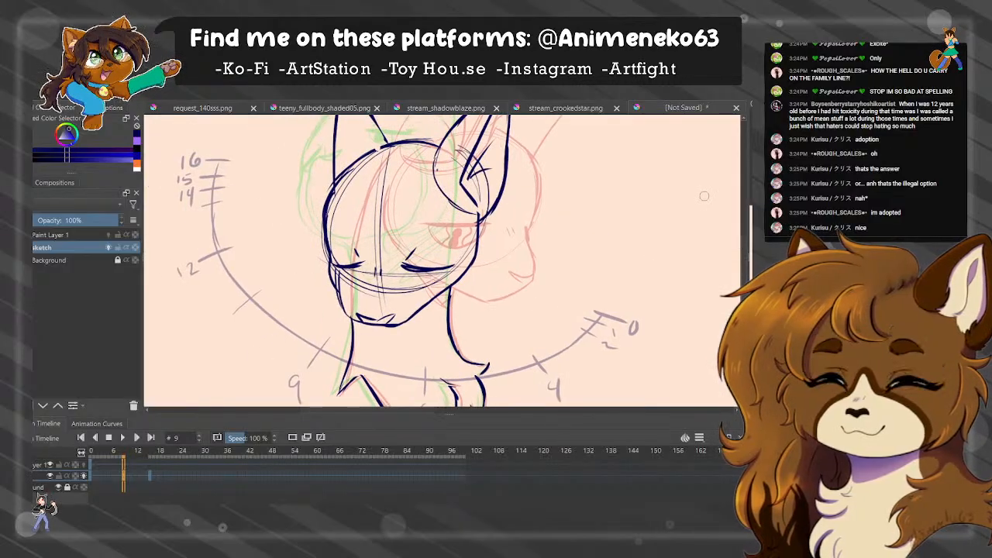
Add a blank sketch frame at frame 12 and draw both half-open eyes for the raised head pose.
{"action": "left_click", "coordinate": [136, 477]}
{"action": "key", "text": "Insert"}
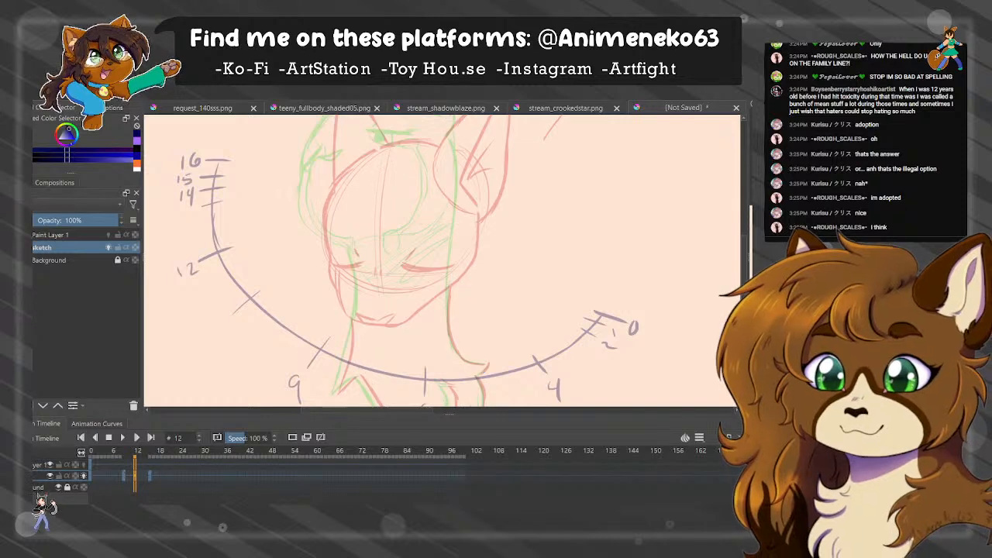
{"action": "left_click_drag", "start_coordinate": [558, 173], "coordinate": [567, 201]}
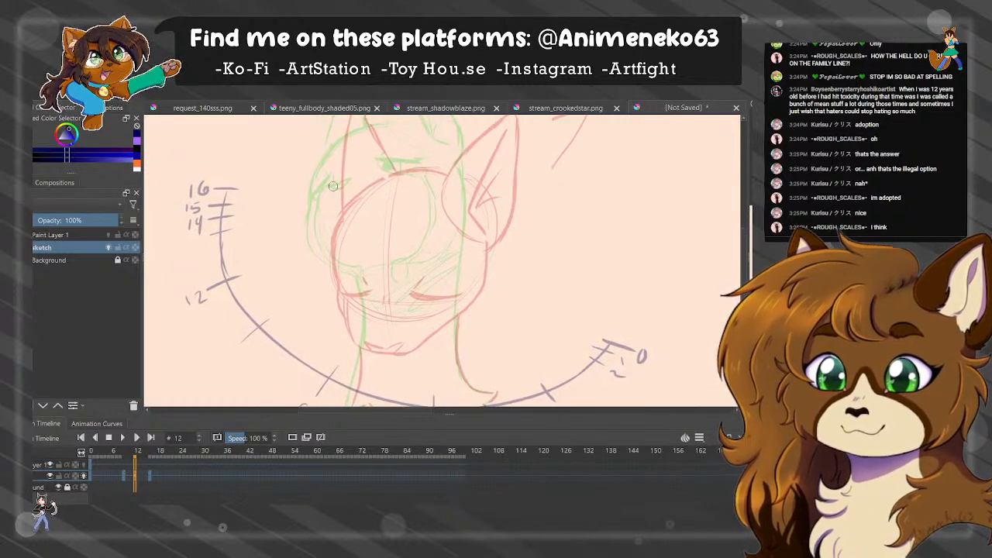
{"action": "mouse_move", "coordinate": [331, 187]}
{"action": "left_mouse_down"}
{"action": "mouse_move", "coordinate": [318, 212]}
{"action": "mouse_move", "coordinate": [329, 187]}
{"action": "mouse_move", "coordinate": [384, 163]}
{"action": "mouse_move", "coordinate": [421, 164]}
{"action": "mouse_move", "coordinate": [387, 171]}
{"action": "mouse_move", "coordinate": [420, 166]}
{"action": "mouse_move", "coordinate": [401, 173]}
{"action": "mouse_move", "coordinate": [383, 157]}
{"action": "left_mouse_up"}
{"action": "key", "text": "ctrl+z"}
{"action": "key", "text": "ctrl+z"}
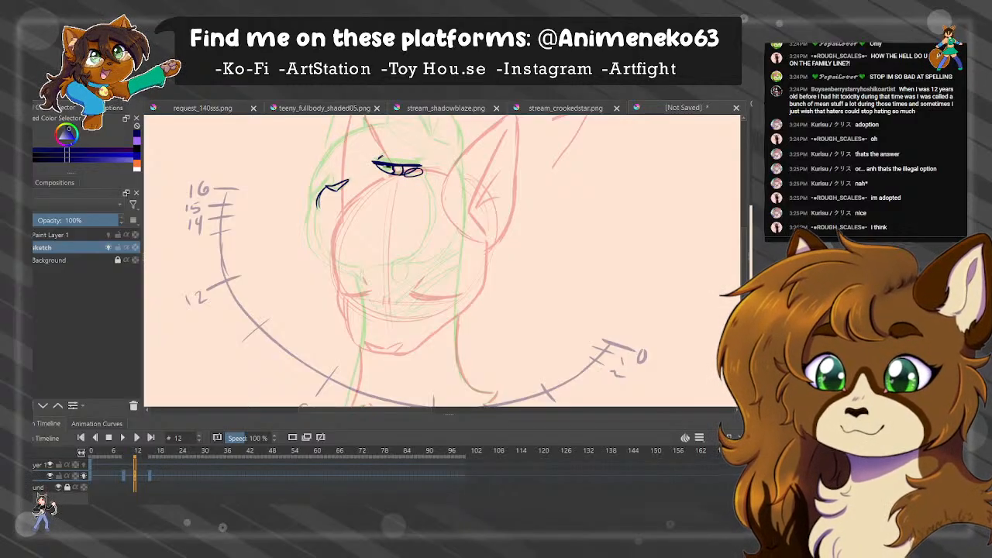
{"action": "mouse_move", "coordinate": [311, 196]}
{"action": "left_mouse_down"}
{"action": "mouse_move", "coordinate": [330, 175]}
{"action": "mouse_move", "coordinate": [321, 190]}
{"action": "mouse_move", "coordinate": [331, 194]}
{"action": "left_mouse_up"}
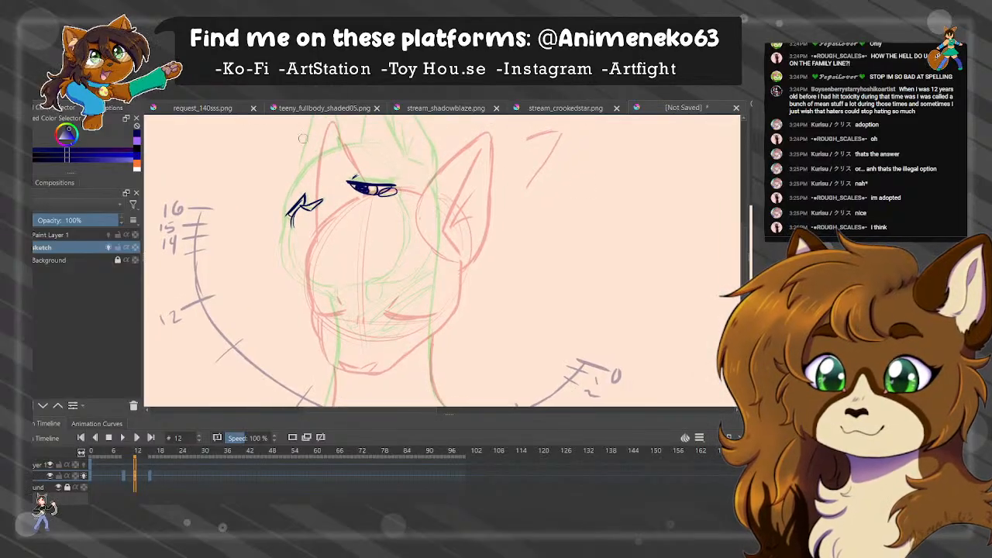
Move both sketched eyes down and slightly toward the far side on the frame 12 sketch.
{"action": "key", "text": "t"}
{"action": "left_click_drag", "start_coordinate": [372, 249], "coordinate": [362, 291]}
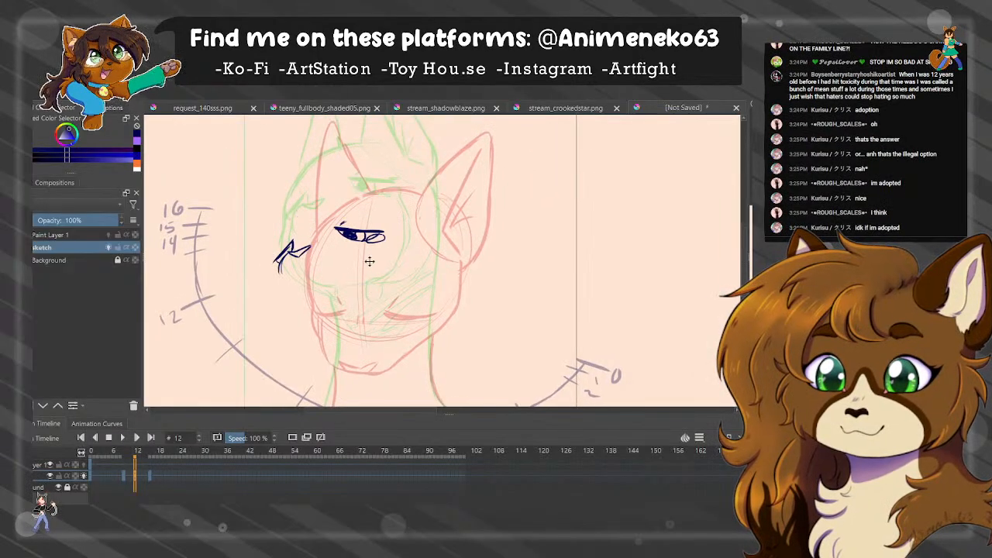
{"action": "left_click_drag", "start_coordinate": [380, 245], "coordinate": [380, 243]}
{"action": "key", "text": "b"}
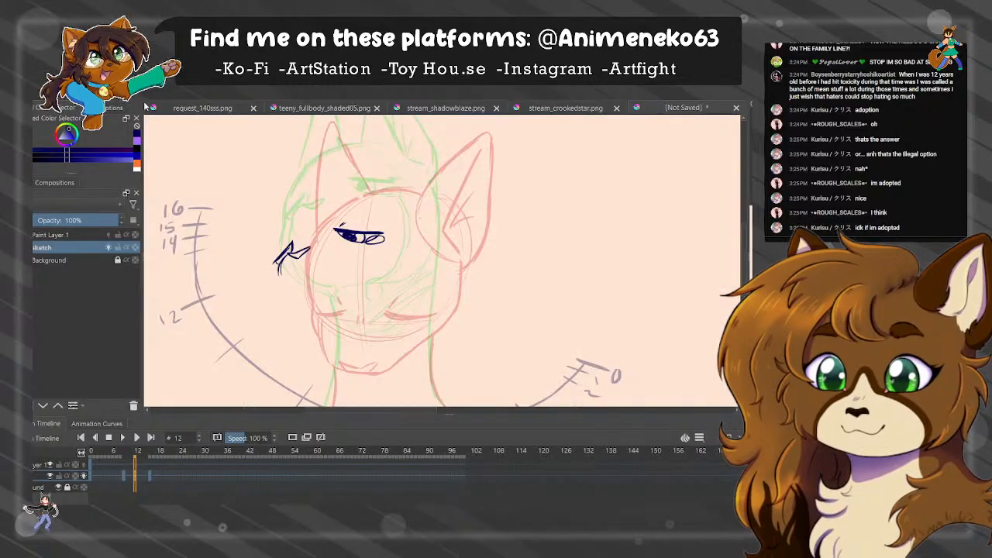
Draw the muzzle outline curving from the far eye down and around to the underside of the jaw, redoing strokes as needed.
{"action": "mouse_move", "coordinate": [274, 248]}
{"action": "left_mouse_down"}
{"action": "mouse_move", "coordinate": [269, 286]}
{"action": "mouse_move", "coordinate": [295, 313]}
{"action": "mouse_move", "coordinate": [275, 301]}
{"action": "mouse_move", "coordinate": [281, 290]}
{"action": "mouse_move", "coordinate": [289, 305]}
{"action": "mouse_move", "coordinate": [340, 327]}
{"action": "mouse_move", "coordinate": [273, 299]}
{"action": "left_mouse_up"}
{"action": "key", "text": "ctrl+z"}
{"action": "key", "text": "ctrl+z"}
{"action": "key", "text": "ctrl+z"}
{"action": "key", "text": "ctrl+z"}
{"action": "key", "text": "ctrl+z"}
{"action": "key", "text": "ctrl+z"}
{"action": "key", "text": "ctrl+z"}
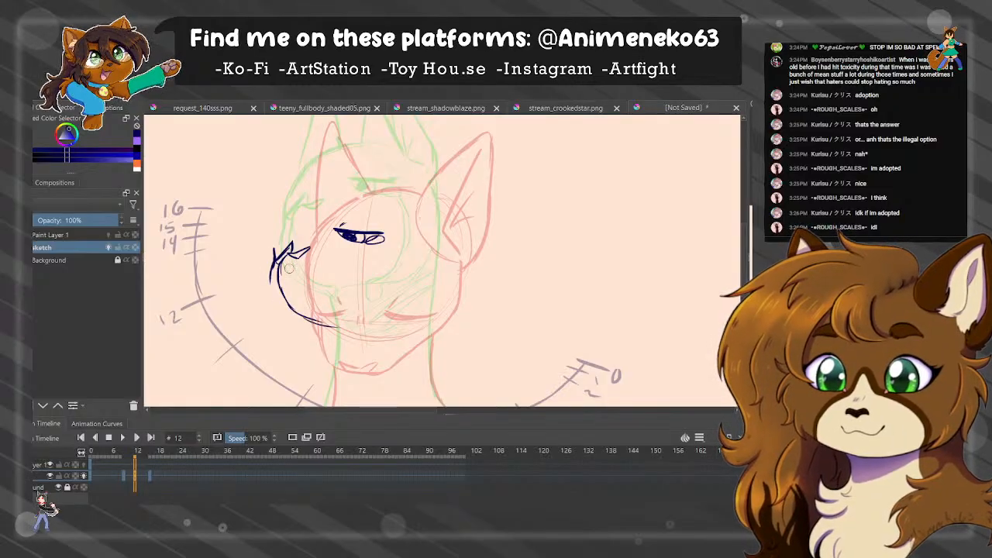
{"action": "key", "text": "ctrl+z"}
{"action": "key", "text": "ctrl+z"}
{"action": "mouse_move", "coordinate": [277, 257]}
{"action": "left_mouse_down"}
{"action": "mouse_move", "coordinate": [272, 269]}
{"action": "mouse_move", "coordinate": [303, 322]}
{"action": "mouse_move", "coordinate": [333, 336]}
{"action": "left_mouse_up"}
{"action": "key", "text": "ctrl+z"}
{"action": "left_click_drag", "start_coordinate": [295, 312], "coordinate": [332, 325]}
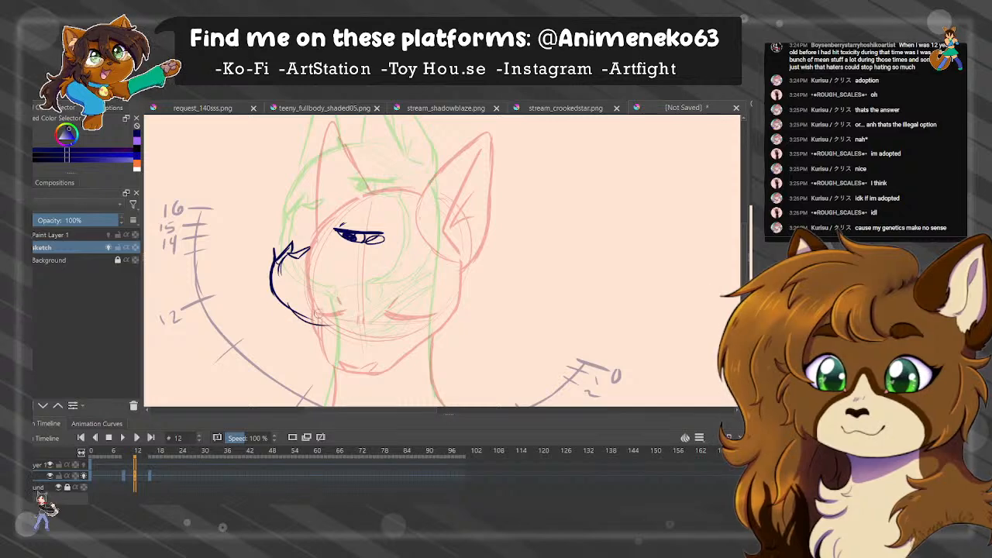
{"action": "key", "text": "ctrl+z"}
{"action": "left_click_drag", "start_coordinate": [281, 295], "coordinate": [345, 316]}
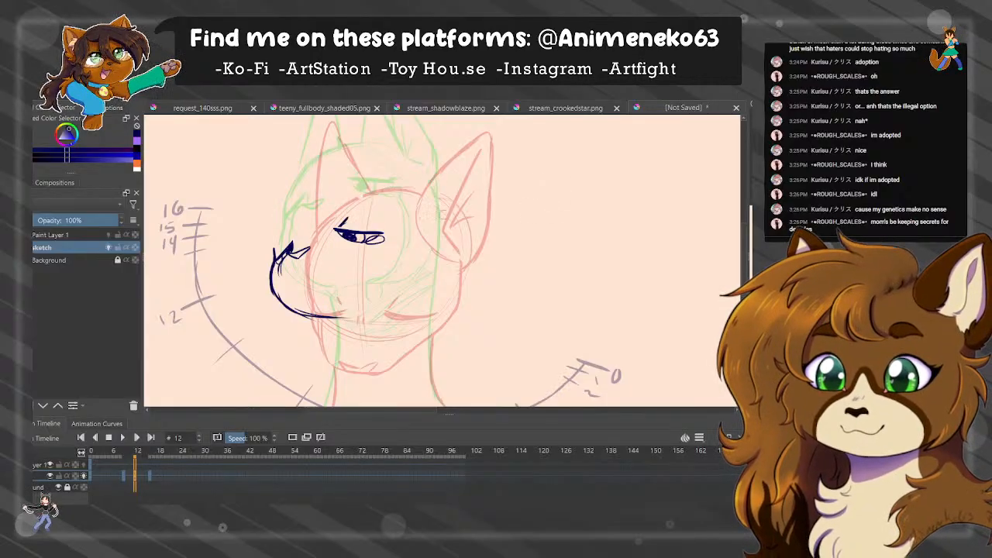
Draw the back of the cheek and jaw curving into the muzzle, and add the front and back neck lines.
{"action": "mouse_move", "coordinate": [427, 203]}
{"action": "left_mouse_down"}
{"action": "mouse_move", "coordinate": [433, 261]}
{"action": "mouse_move", "coordinate": [412, 298]}
{"action": "mouse_move", "coordinate": [339, 309]}
{"action": "left_mouse_up"}
{"action": "left_click_drag", "start_coordinate": [512, 263], "coordinate": [506, 191]}
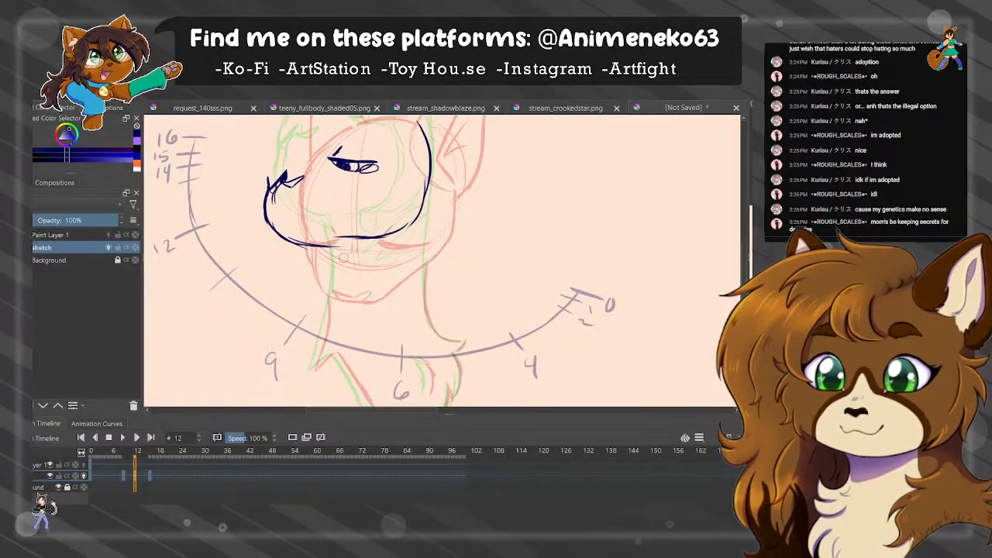
{"action": "mouse_move", "coordinate": [323, 247]}
{"action": "left_mouse_down"}
{"action": "mouse_move", "coordinate": [330, 305]}
{"action": "mouse_move", "coordinate": [318, 353]}
{"action": "left_mouse_up"}
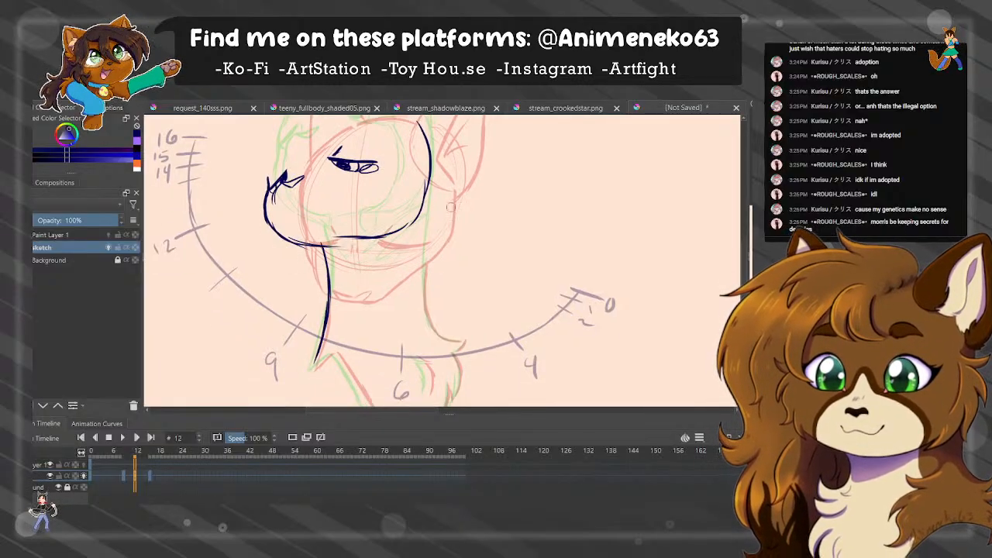
{"action": "mouse_move", "coordinate": [431, 185]}
{"action": "left_mouse_down"}
{"action": "mouse_move", "coordinate": [426, 312]}
{"action": "mouse_move", "coordinate": [434, 331]}
{"action": "left_mouse_up"}
Draw the forehead and crown as a rounded line from above the far eye over to the back of the head.
{"action": "left_click_drag", "start_coordinate": [316, 122], "coordinate": [316, 273]}
{"action": "mouse_move", "coordinate": [268, 330]}
{"action": "left_mouse_down"}
{"action": "mouse_move", "coordinate": [281, 279]}
{"action": "mouse_move", "coordinate": [271, 293]}
{"action": "mouse_move", "coordinate": [309, 257]}
{"action": "left_mouse_up"}
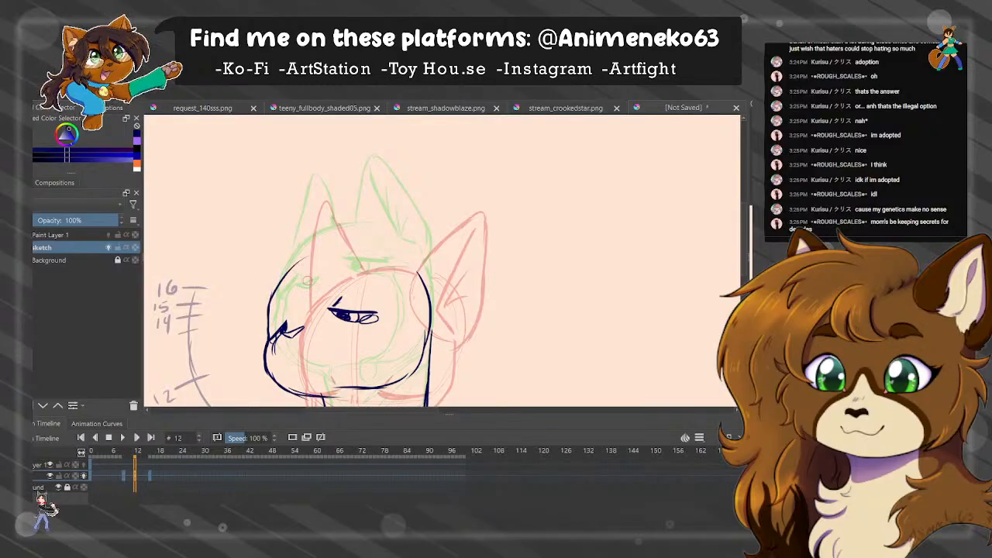
{"action": "key", "text": "ctrl+z"}
{"action": "left_click_drag", "start_coordinate": [268, 316], "coordinate": [360, 246]}
{"action": "mouse_move", "coordinate": [294, 268]}
{"action": "left_mouse_down"}
{"action": "mouse_move", "coordinate": [414, 262]}
{"action": "mouse_move", "coordinate": [427, 277]}
{"action": "left_mouse_up"}
{"action": "key", "text": "ctrl+z"}
{"action": "key", "text": "ctrl+z"}
{"action": "mouse_move", "coordinate": [296, 268]}
{"action": "left_mouse_down"}
{"action": "mouse_move", "coordinate": [364, 242]}
{"action": "mouse_move", "coordinate": [424, 273]}
{"action": "mouse_move", "coordinate": [430, 291]}
{"action": "left_mouse_up"}
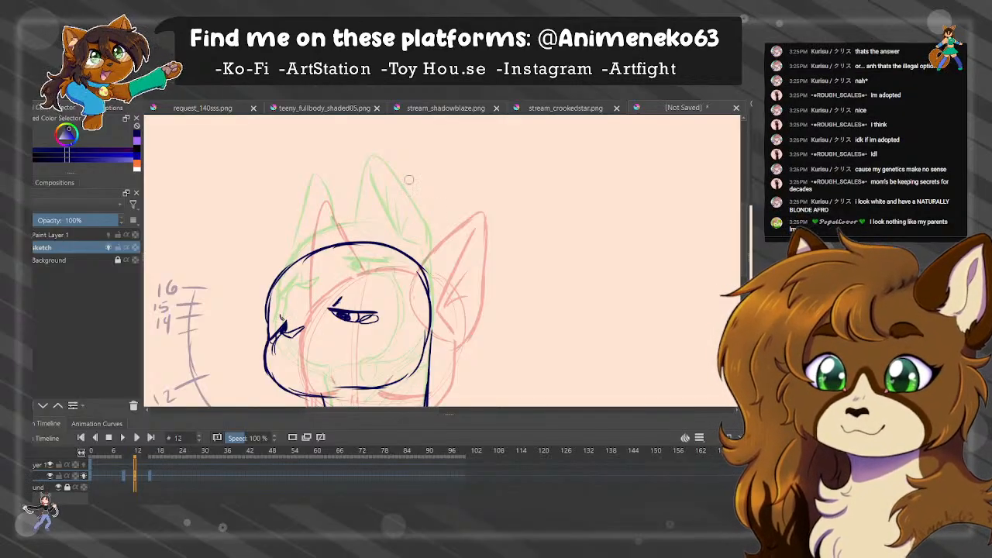
Sketch the near ear's rounded base and draw its pointed outline tilting back from the head.
{"action": "left_click_drag", "start_coordinate": [362, 245], "coordinate": [425, 293]}
{"action": "left_click_drag", "start_coordinate": [362, 253], "coordinate": [401, 210]}
{"action": "key", "text": "ctrl+z"}
{"action": "key", "text": "ctrl+z"}
{"action": "mouse_move", "coordinate": [372, 242]}
{"action": "left_mouse_down"}
{"action": "mouse_move", "coordinate": [431, 193]}
{"action": "mouse_move", "coordinate": [430, 206]}
{"action": "mouse_move", "coordinate": [474, 193]}
{"action": "left_mouse_up"}
{"action": "key", "text": "ctrl+z"}
{"action": "left_click_drag", "start_coordinate": [473, 194], "coordinate": [422, 292]}
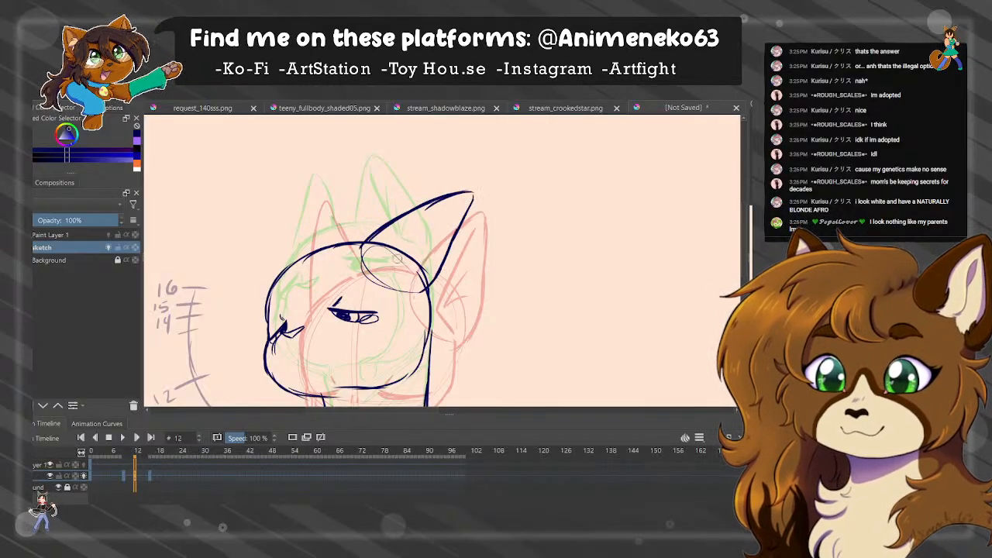
Add the near ear's inner lines and draw the far ear as a point jutting forward from the forehead.
{"action": "mouse_move", "coordinate": [426, 220]}
{"action": "left_mouse_down"}
{"action": "mouse_move", "coordinate": [388, 262]}
{"action": "mouse_move", "coordinate": [413, 293]}
{"action": "left_mouse_up"}
{"action": "left_click_drag", "start_coordinate": [397, 244], "coordinate": [446, 204]}
{"action": "left_click_drag", "start_coordinate": [403, 245], "coordinate": [457, 207]}
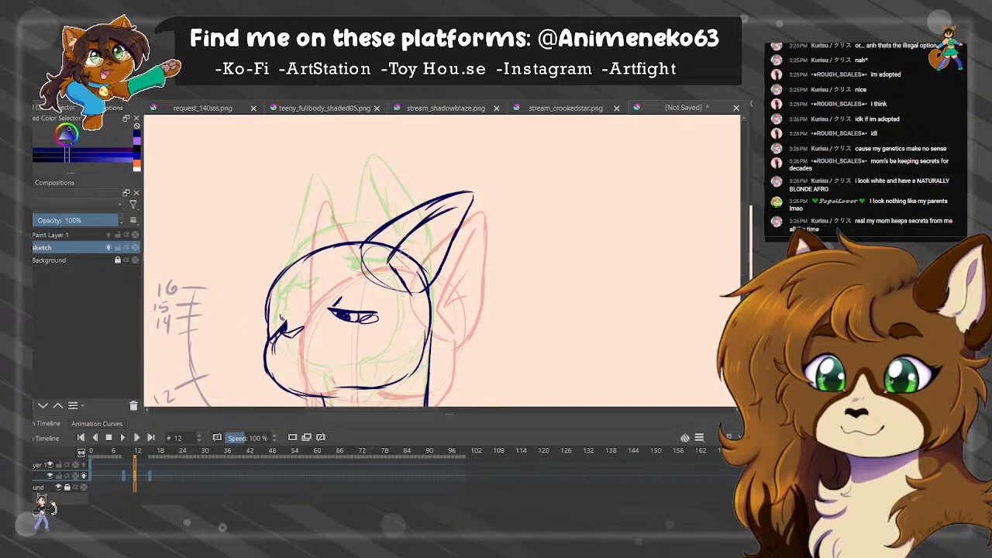
{"action": "left_click_drag", "start_coordinate": [389, 262], "coordinate": [432, 238]}
{"action": "left_click_drag", "start_coordinate": [400, 262], "coordinate": [435, 264]}
{"action": "key", "text": "ctrl+z"}
{"action": "left_click_drag", "start_coordinate": [326, 250], "coordinate": [240, 231]}
{"action": "left_click_drag", "start_coordinate": [241, 233], "coordinate": [268, 275]}
Draw the chest fur outline below the neck with jagged tufts, and finish the back neck line with its fur point.
{"action": "mouse_move", "coordinate": [325, 310]}
{"action": "left_mouse_down"}
{"action": "mouse_move", "coordinate": [308, 269]}
{"action": "mouse_move", "coordinate": [308, 203]}
{"action": "left_mouse_up"}
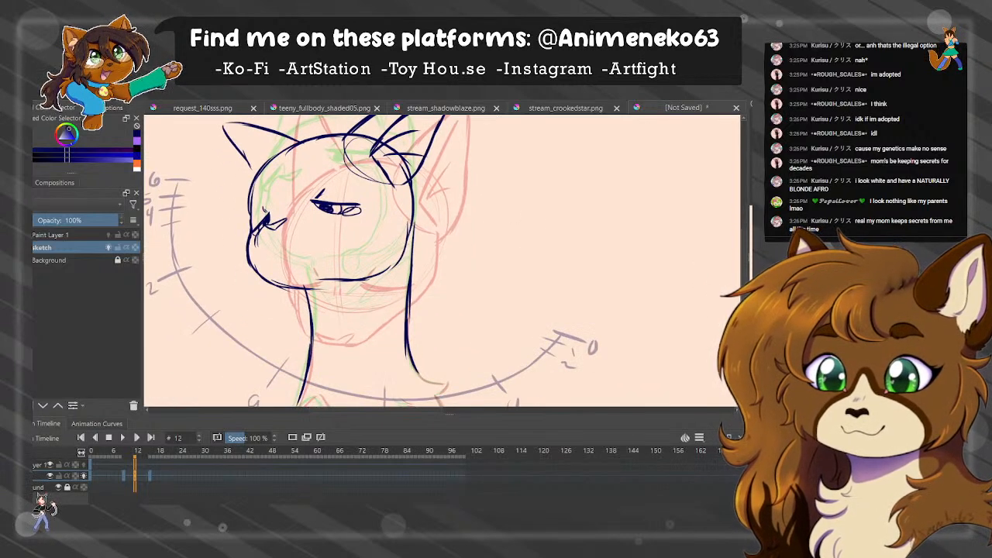
{"action": "left_click_drag", "start_coordinate": [434, 352], "coordinate": [434, 249]}
{"action": "mouse_move", "coordinate": [301, 299]}
{"action": "left_mouse_down"}
{"action": "mouse_move", "coordinate": [293, 314]}
{"action": "mouse_move", "coordinate": [352, 358]}
{"action": "mouse_move", "coordinate": [355, 383]}
{"action": "mouse_move", "coordinate": [371, 394]}
{"action": "mouse_move", "coordinate": [427, 345]}
{"action": "mouse_move", "coordinate": [443, 304]}
{"action": "left_mouse_up"}
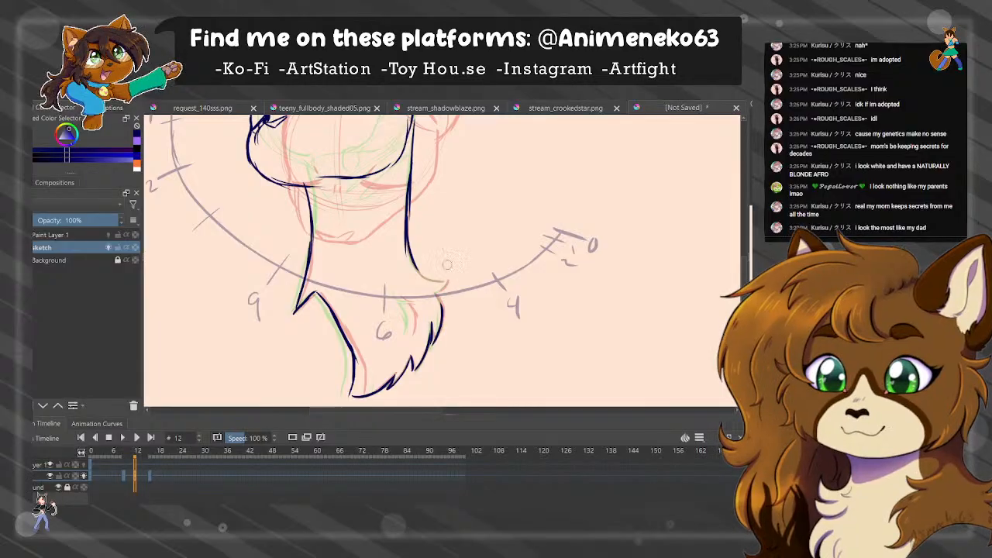
{"action": "mouse_move", "coordinate": [410, 257]}
{"action": "left_mouse_down"}
{"action": "mouse_move", "coordinate": [436, 279]}
{"action": "mouse_move", "coordinate": [412, 326]}
{"action": "left_mouse_up"}
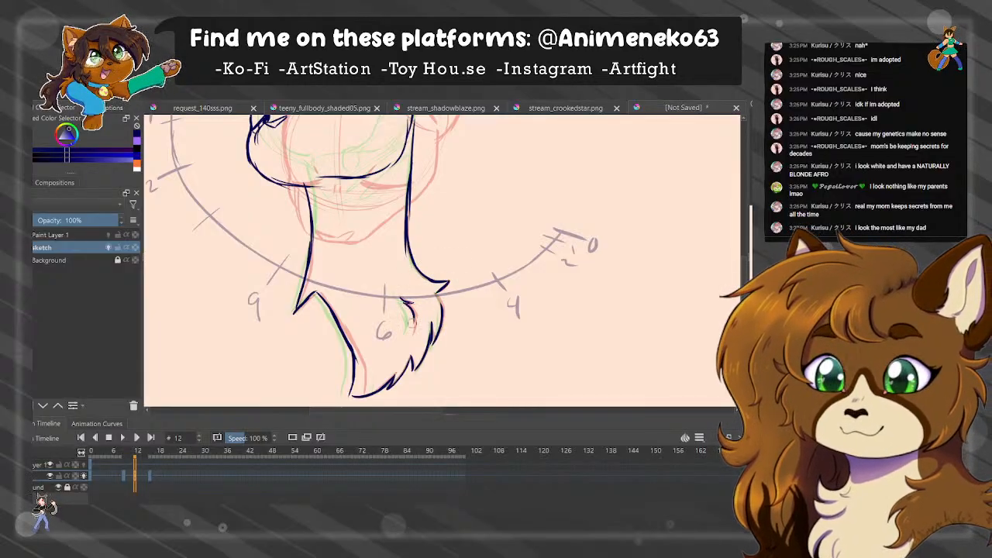
Add a blank sketch frame at frame 14 for the next in-between.
{"action": "left_click_drag", "start_coordinate": [387, 202], "coordinate": [385, 341]}
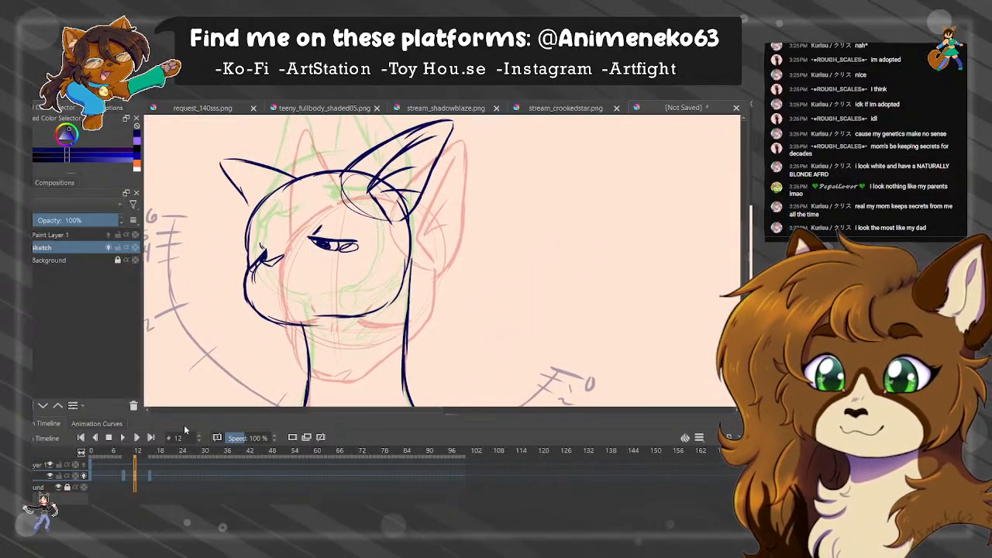
{"action": "left_click_drag", "start_coordinate": [139, 479], "coordinate": [143, 479]}
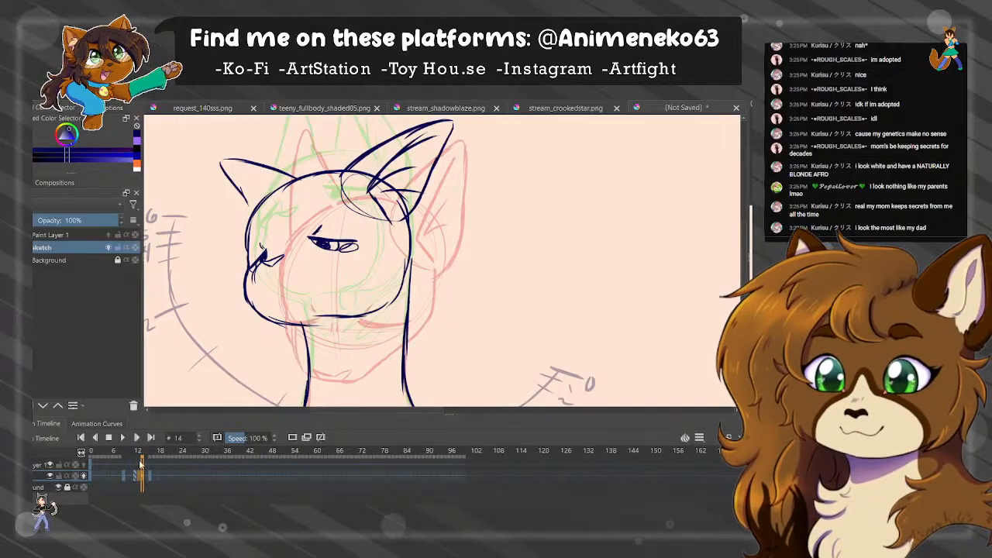
{"action": "left_click", "coordinate": [147, 479]}
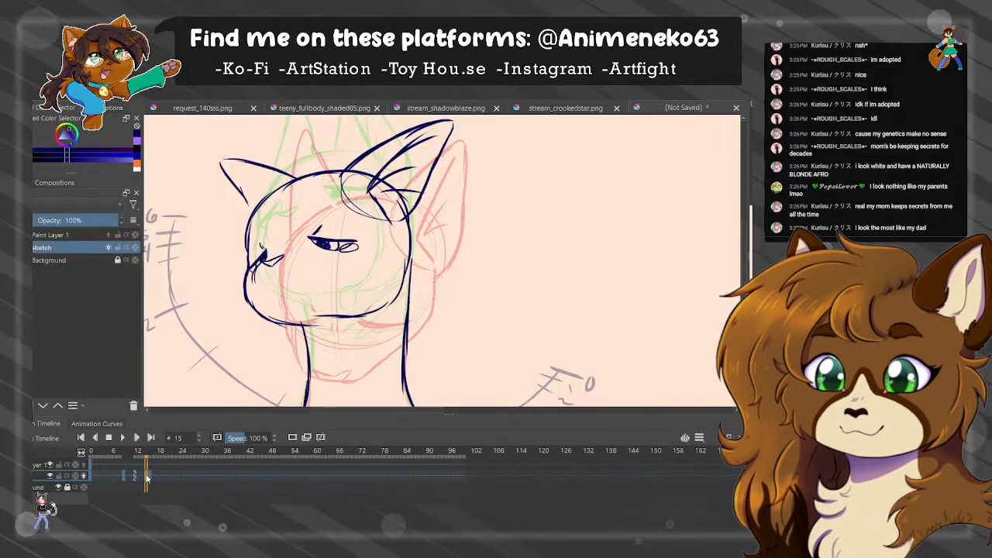
{"action": "left_click", "coordinate": [143, 478]}
{"action": "left_click", "coordinate": [334, 339]}
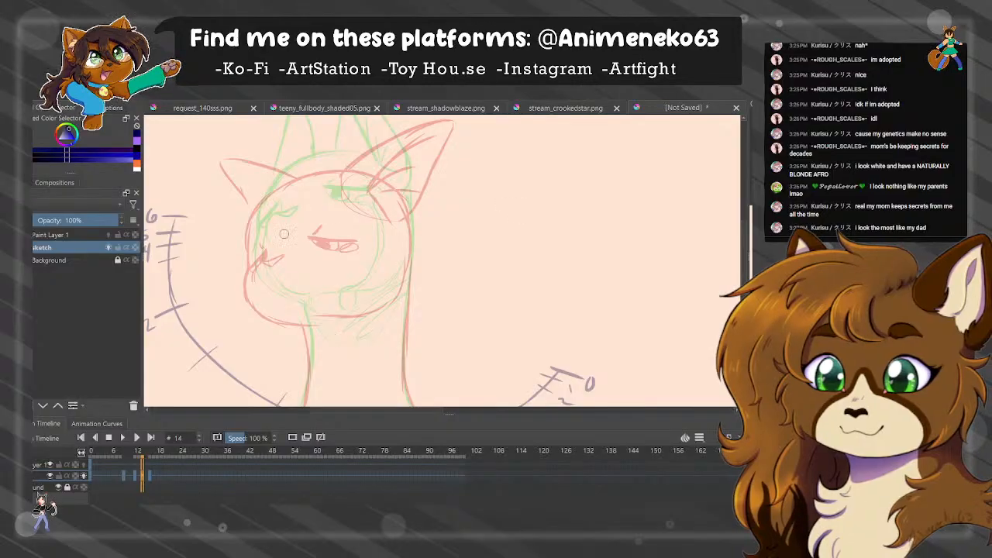
Try to draw both half-open eyes on frame 14 just above the previous frame's eyes.
{"action": "mouse_move", "coordinate": [272, 229]}
{"action": "left_mouse_down"}
{"action": "mouse_move", "coordinate": [285, 234]}
{"action": "mouse_move", "coordinate": [263, 233]}
{"action": "mouse_move", "coordinate": [260, 247]}
{"action": "left_mouse_up"}
{"action": "key", "text": "ctrl+z"}
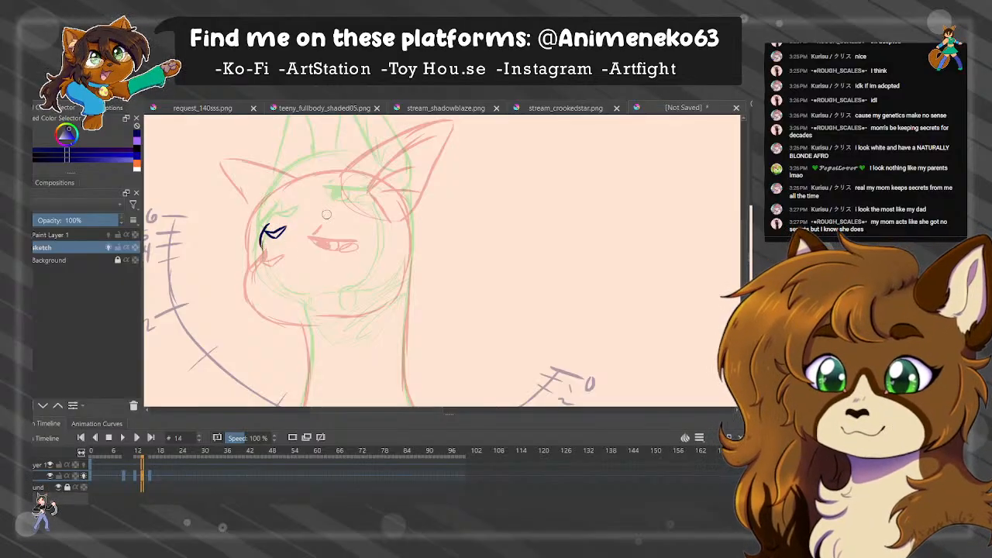
{"action": "mouse_move", "coordinate": [320, 212]}
{"action": "left_mouse_down"}
{"action": "mouse_move", "coordinate": [366, 216]}
{"action": "mouse_move", "coordinate": [317, 214]}
{"action": "mouse_move", "coordinate": [333, 229]}
{"action": "mouse_move", "coordinate": [366, 217]}
{"action": "left_mouse_up"}
{"action": "key", "text": "ctrl+z"}
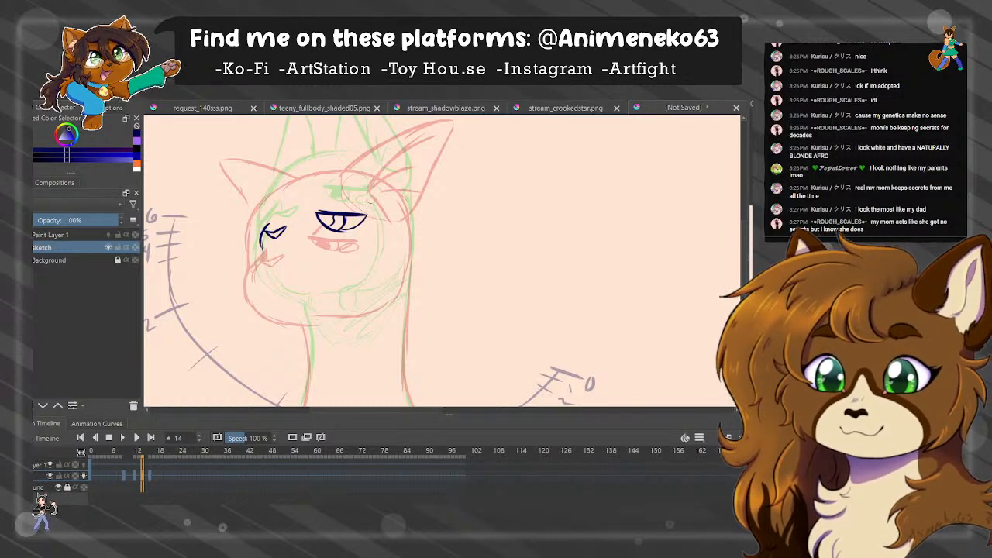
{"action": "key", "text": "ctrl+z"}
{"action": "key", "text": "ctrl+z"}
{"action": "key", "text": "ctrl+z"}
{"action": "key", "text": "ctrl+z"}
Clear the leftover eye strokes and draw the near eye's upper lid line higher on the head in frame 14.
{"action": "key", "text": "e"}
{"action": "mouse_move", "coordinate": [352, 216]}
{"action": "left_mouse_down"}
{"action": "mouse_move", "coordinate": [249, 254]}
{"action": "mouse_move", "coordinate": [419, 227]}
{"action": "left_mouse_up"}
{"action": "key", "text": "e"}
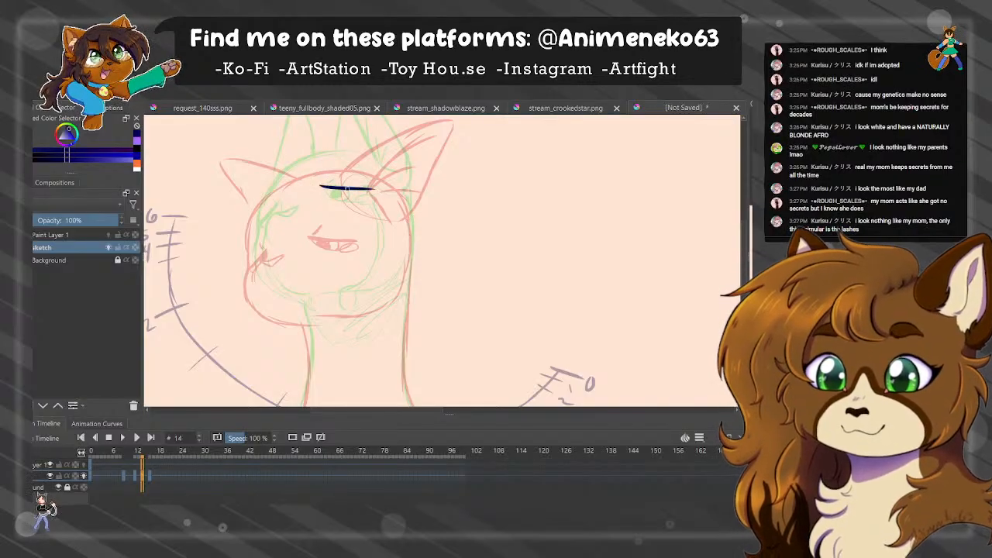